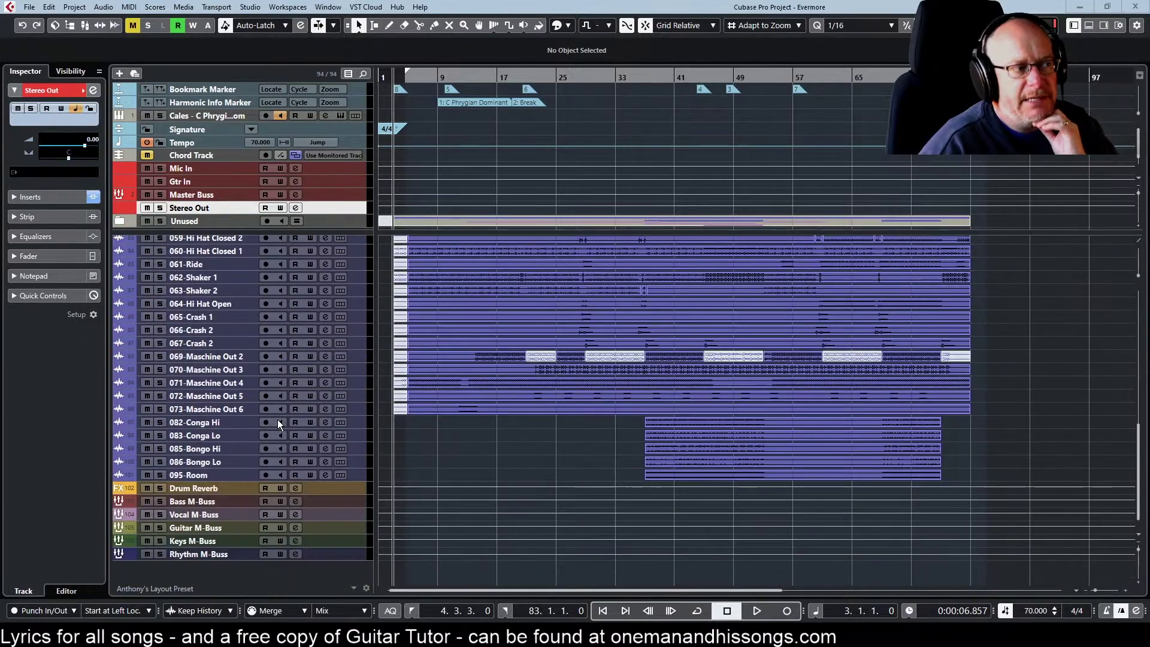
# Open the Main Vocal channel settings, examine its insert effects and Vocal Reverb send, and close the window.
pyautogui.scroll(-3, 279, 419)
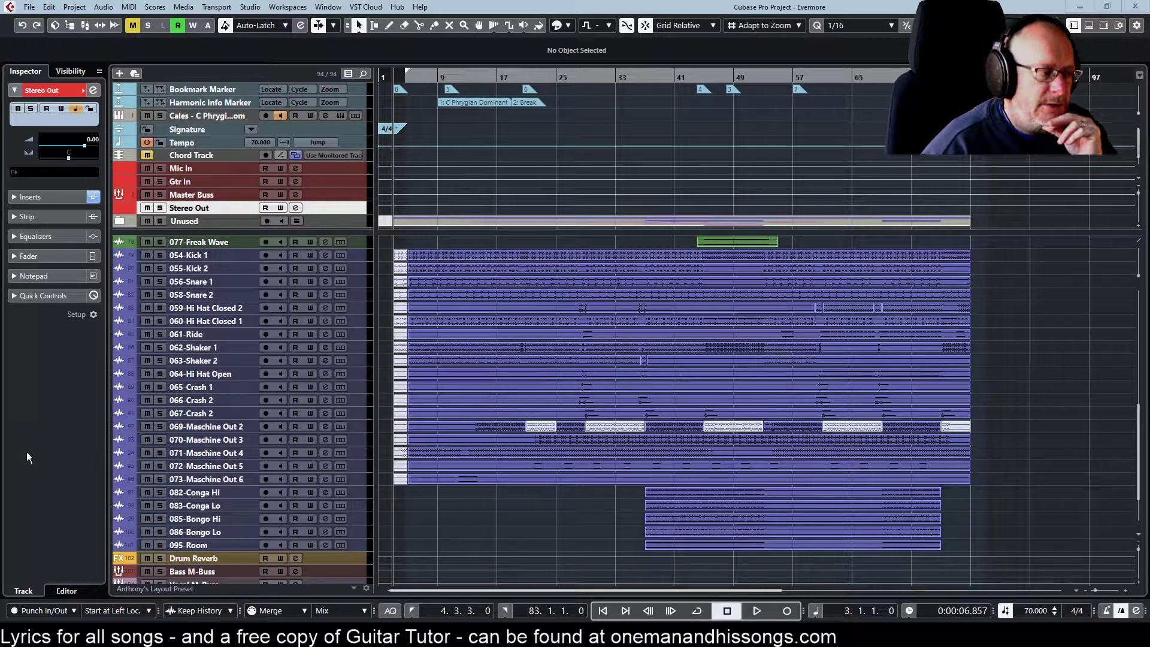
pyautogui.scroll(5, 201, 454)
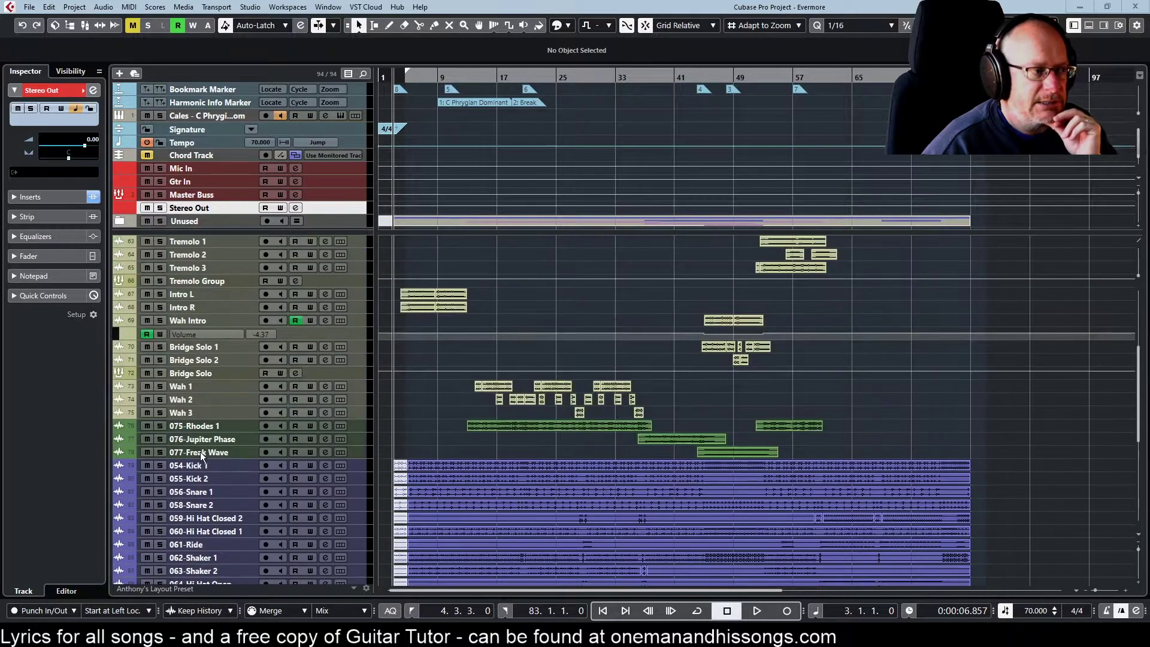
pyautogui.scroll(2, 201, 455)
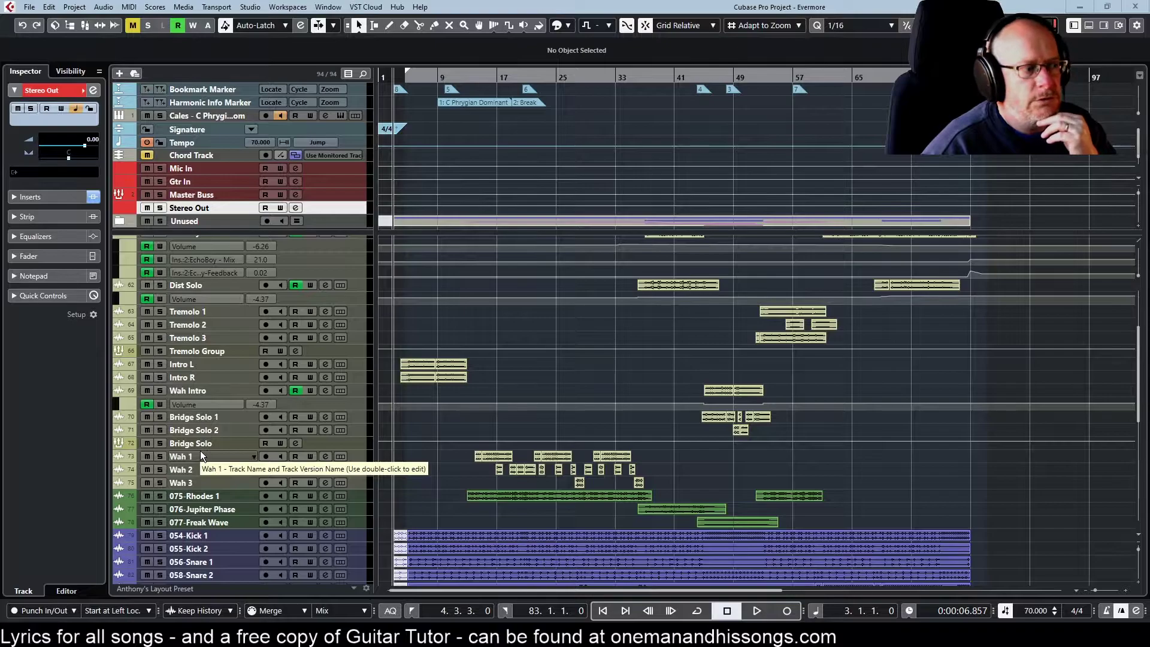
pyautogui.scroll(3, 200, 450)
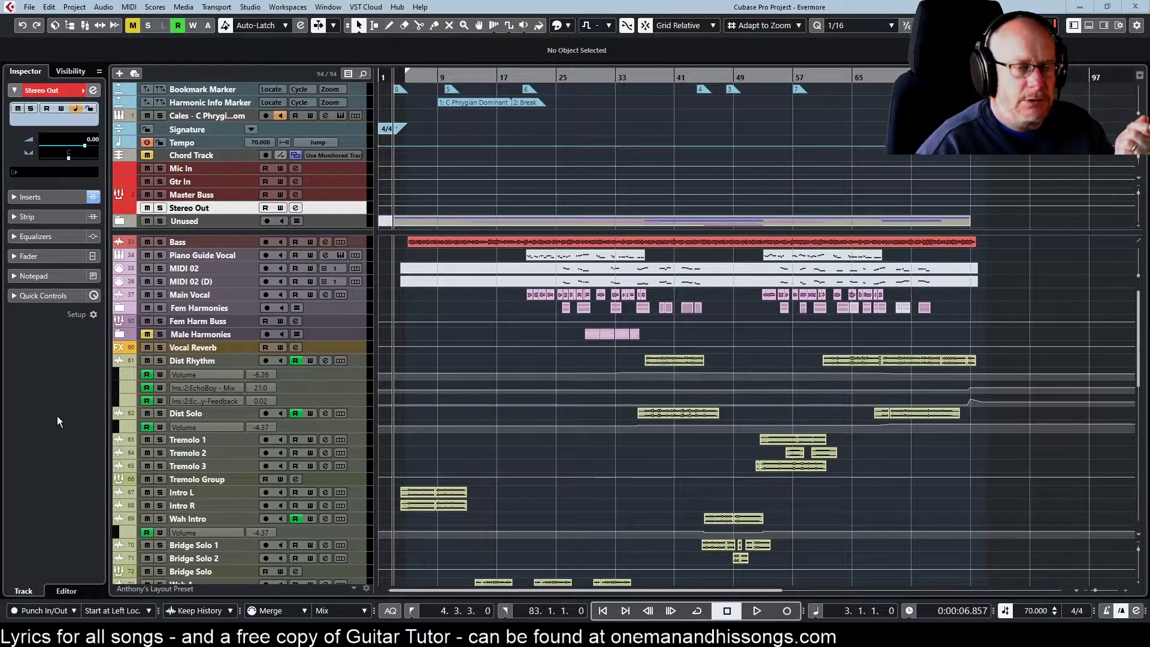
pyautogui.click(326, 295)
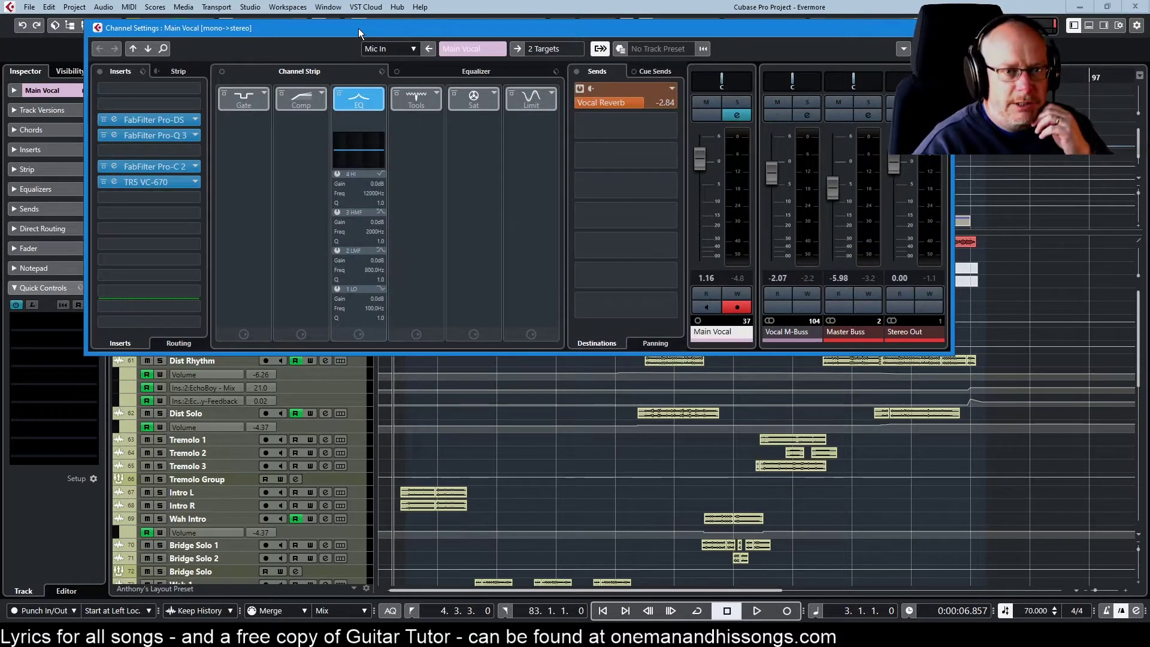
pyautogui.moveTo(358, 27); pyautogui.dragTo(427, 131)
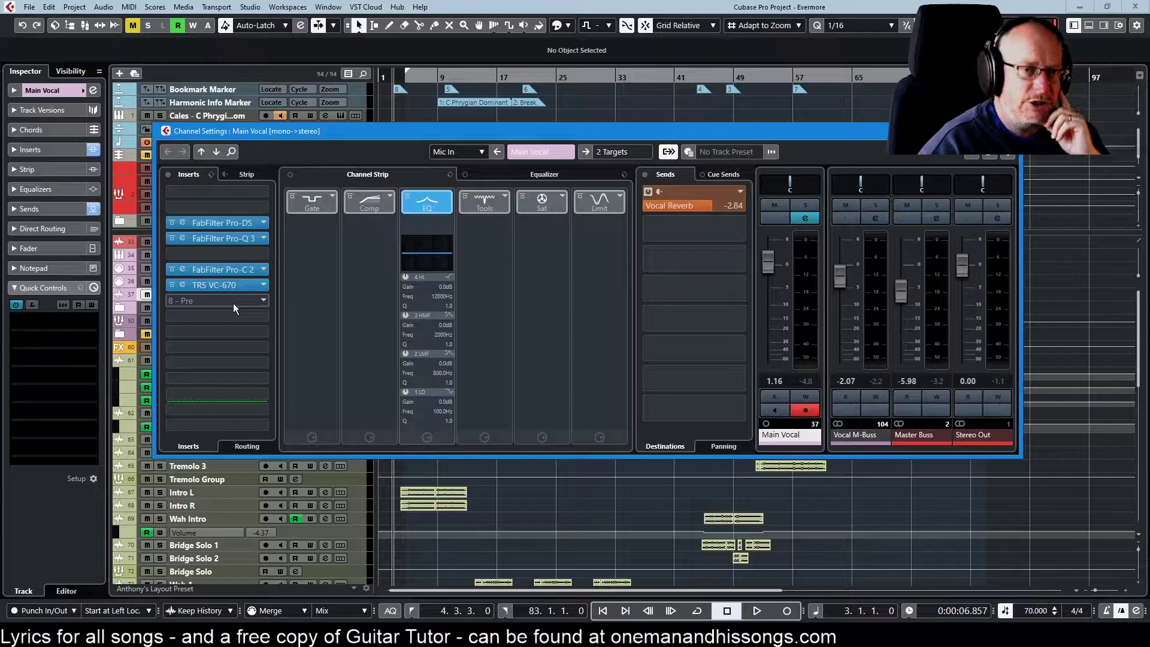
pyautogui.press('Escape')
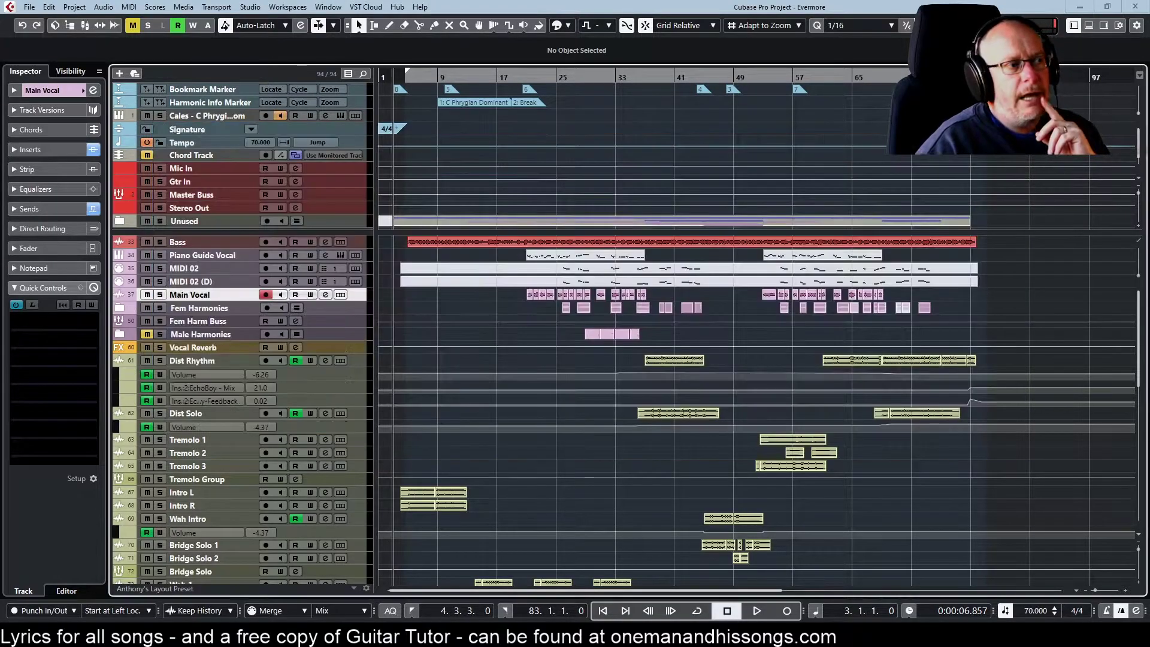
# Play the song from bar 3 and check the track and group buss levels in the MixConsole, hiding the mixer when done.
pyautogui.scroll(-10, 233, 348)
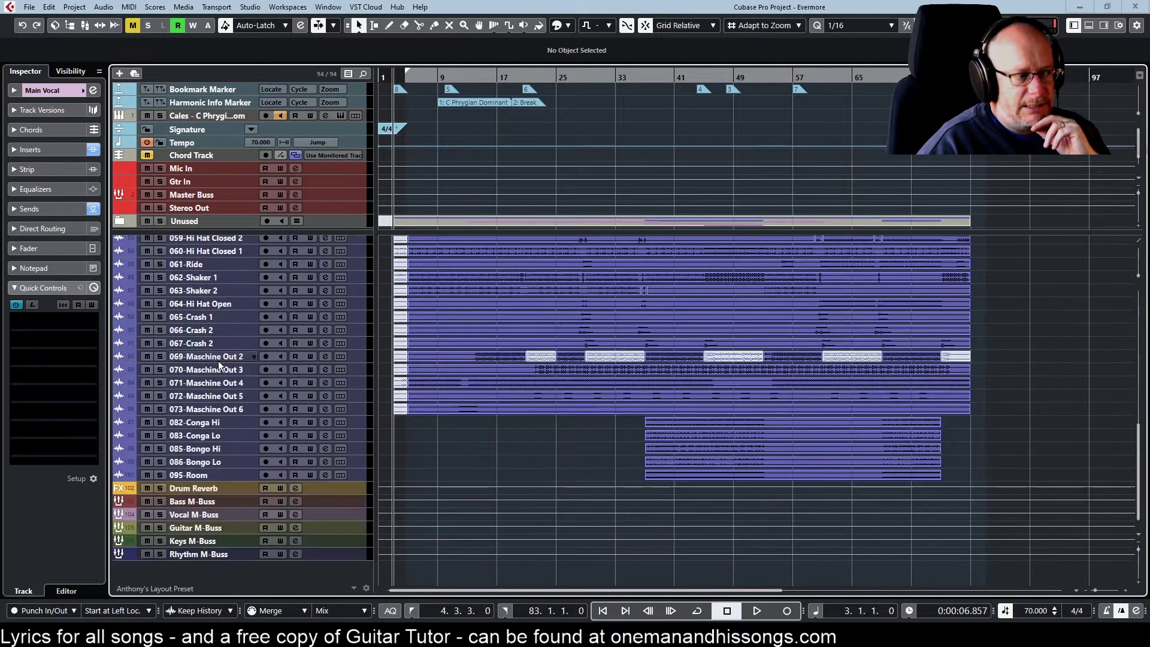
pyautogui.scroll(10, 237, 354)
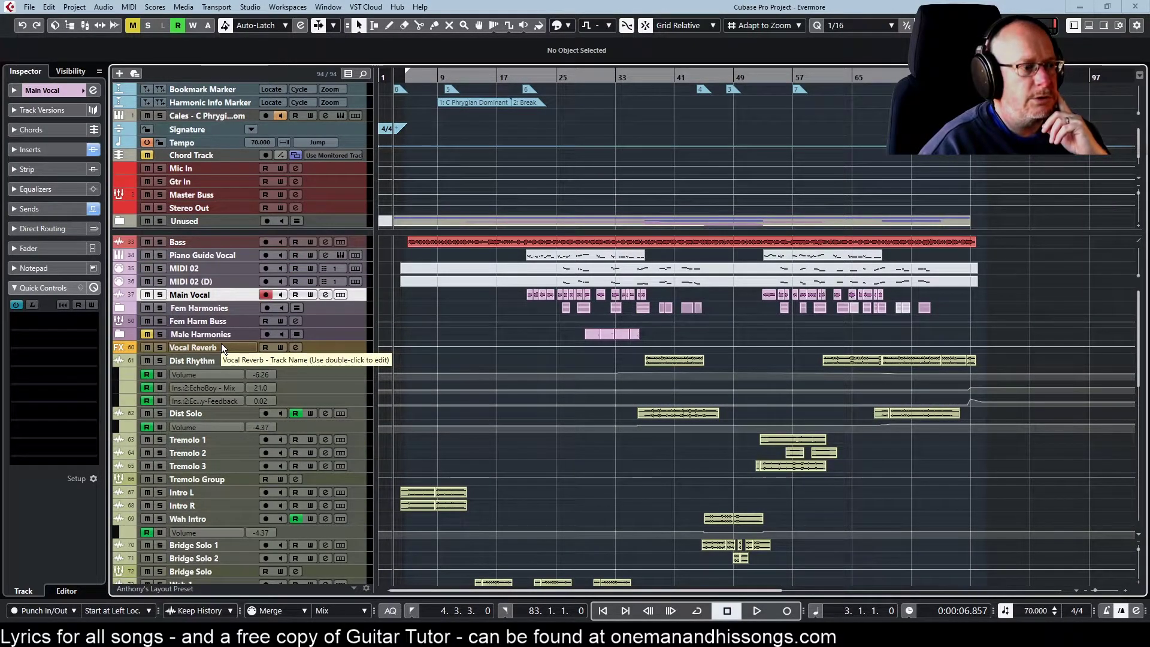
pyautogui.press('space')
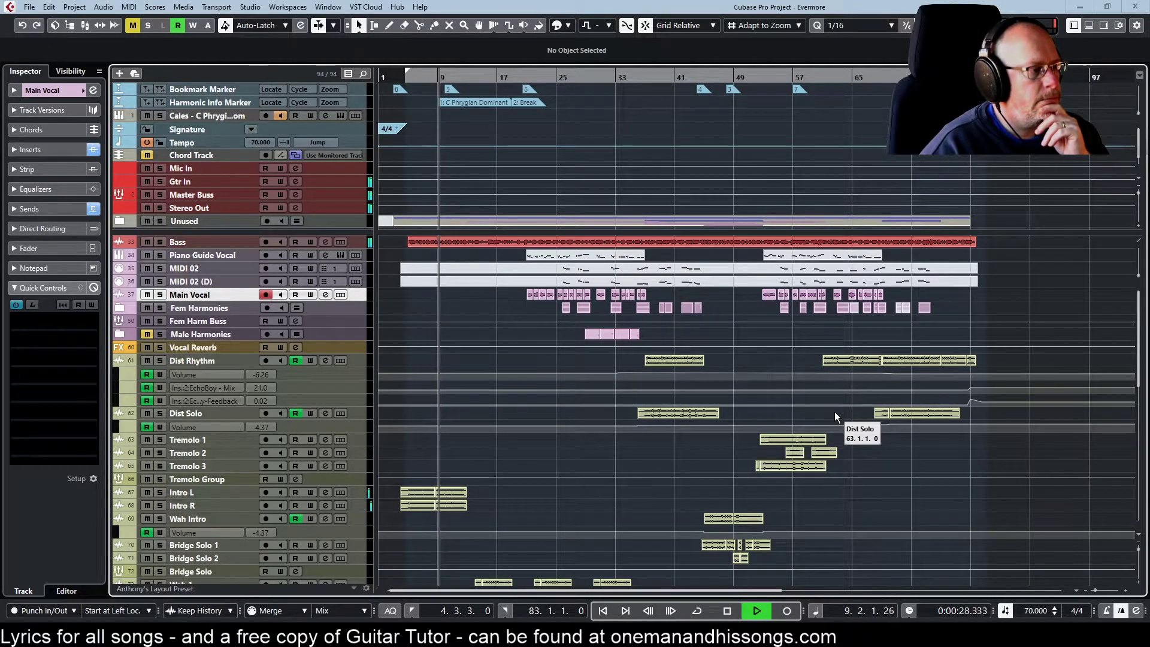
pyautogui.scroll(-10, 835, 412)
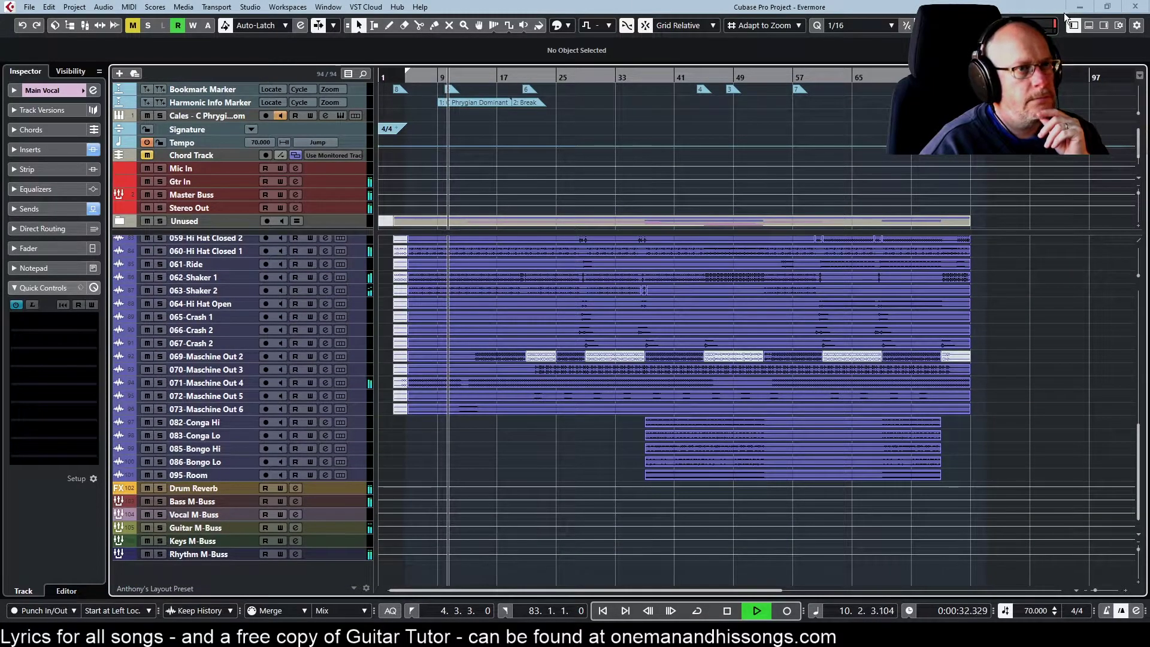
pyautogui.click(1089, 25)
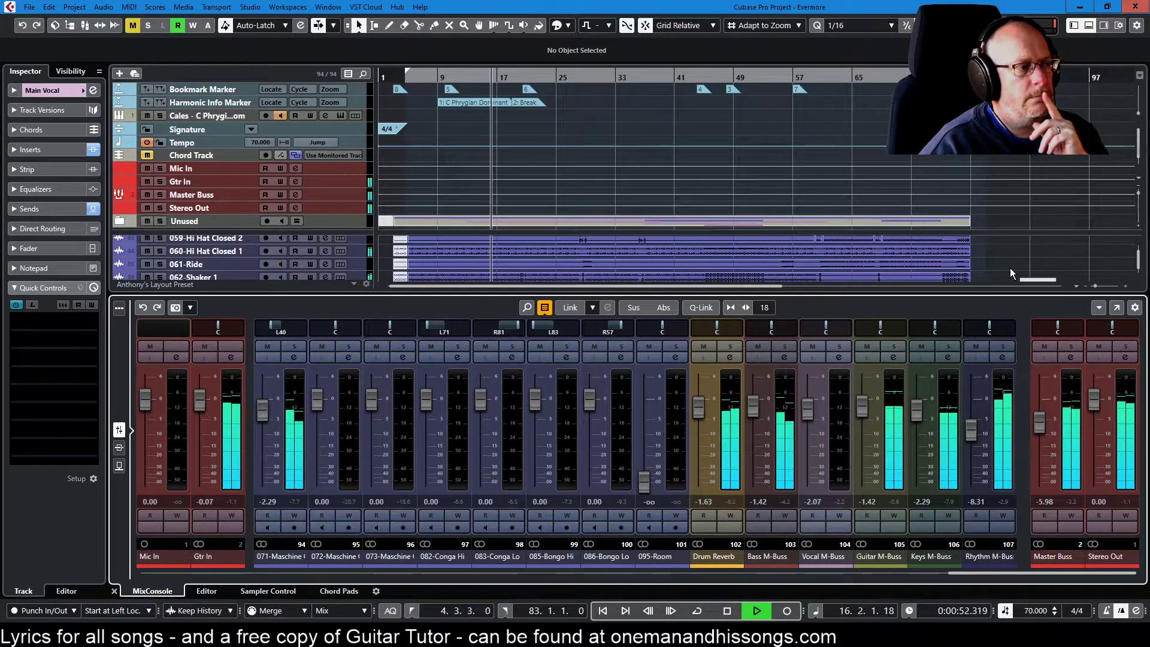
pyautogui.click(1088, 24)
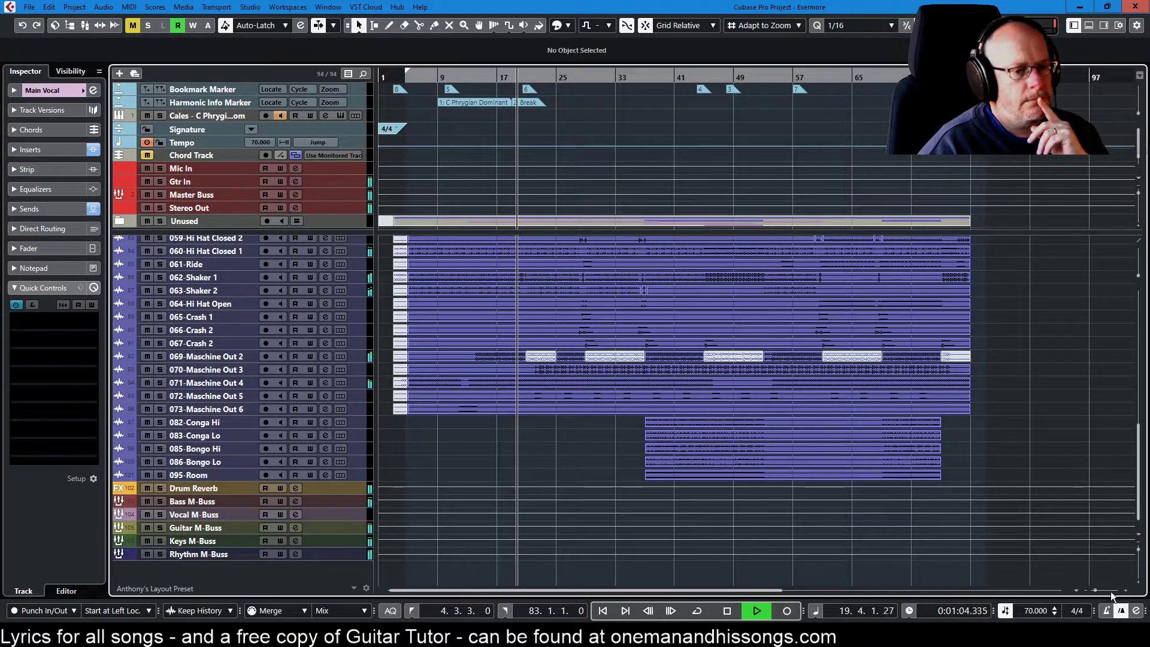
# Enlarge the track heights and review the drum, keyboard, guitar and vocal tracks while the song plays.
pyautogui.click(1139, 581)
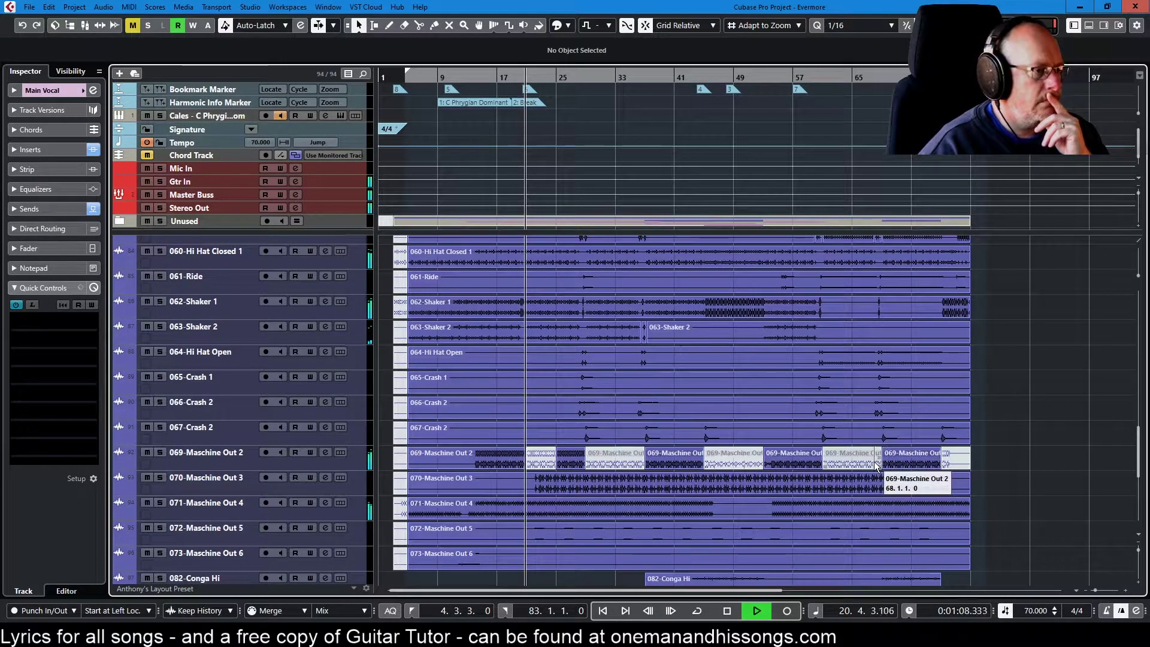
pyautogui.scroll(2, 875, 463)
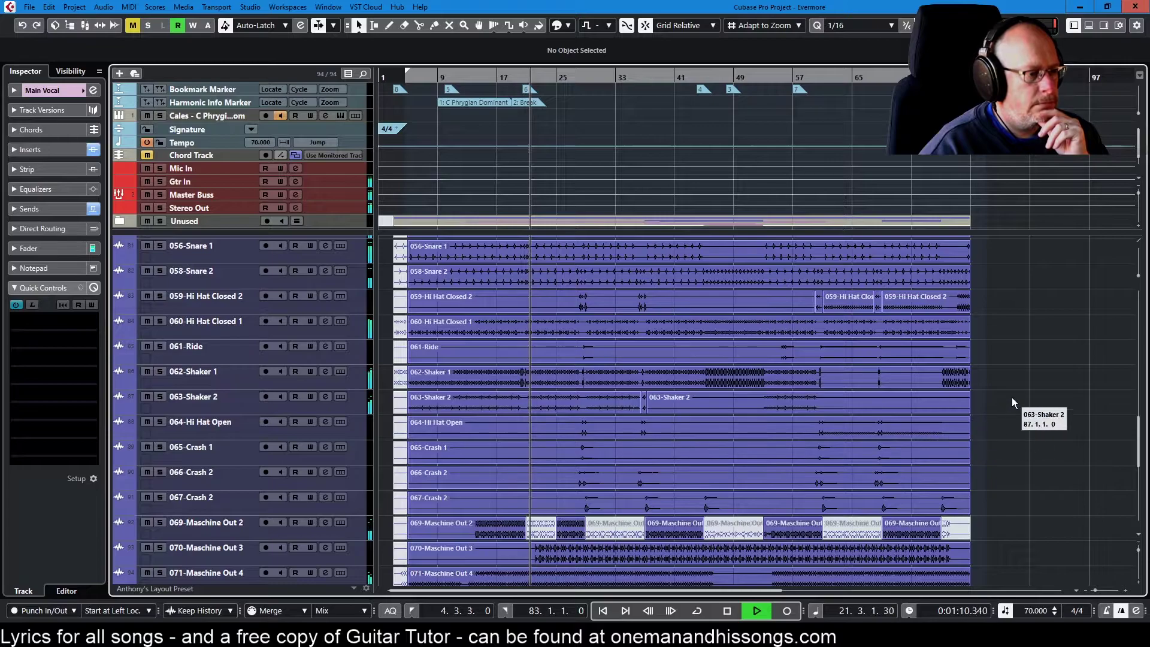
pyautogui.scroll(5, 1047, 411)
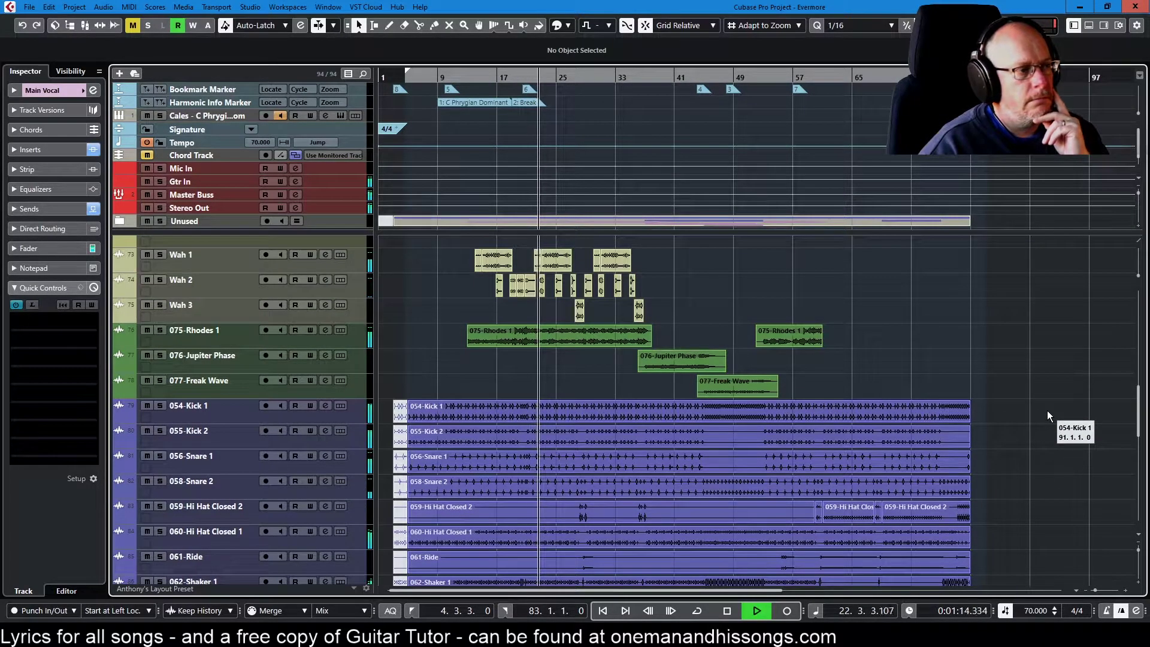
pyautogui.scroll(2, 1047, 411)
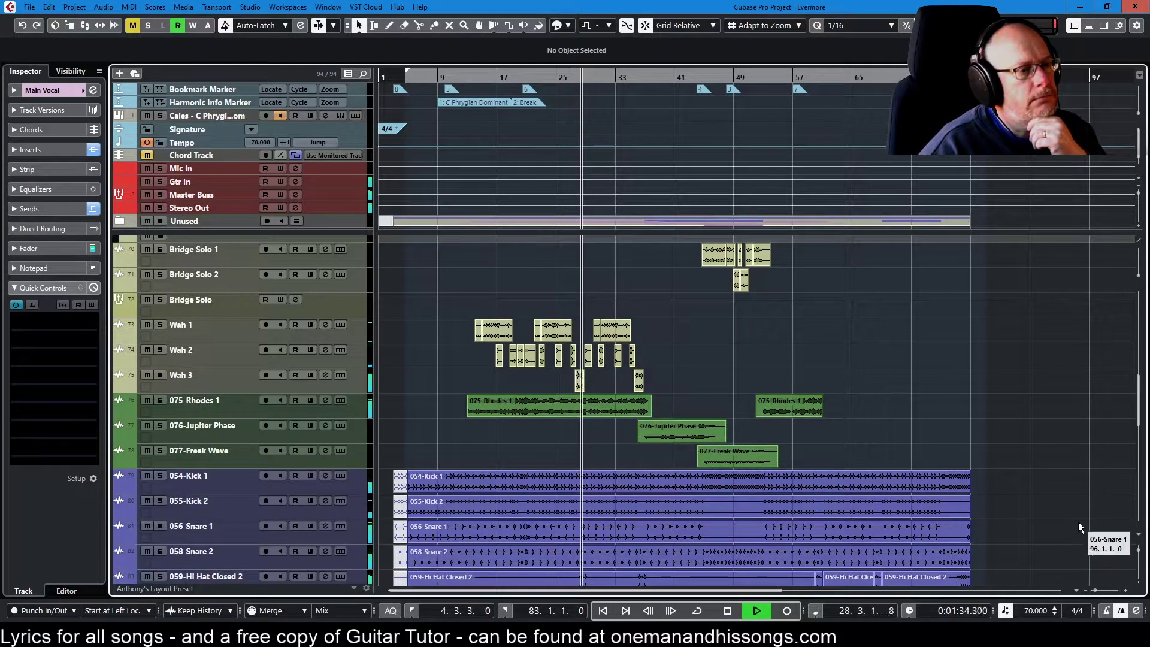
pyautogui.scroll(3, 1079, 524)
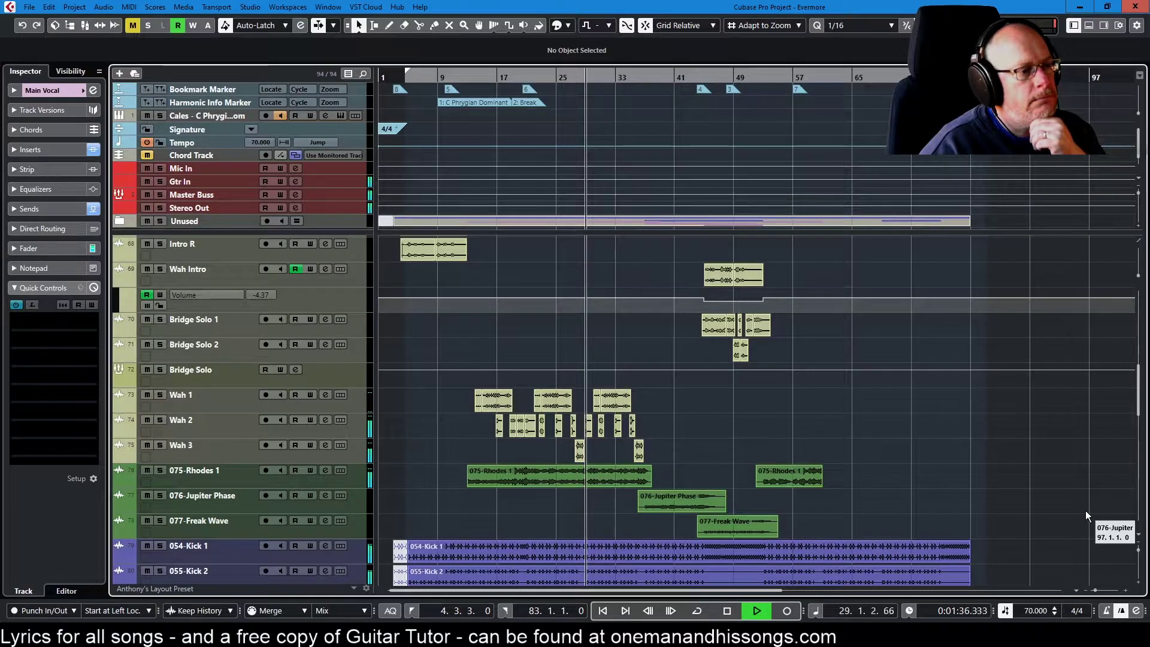
pyautogui.scroll(5, 1085, 510)
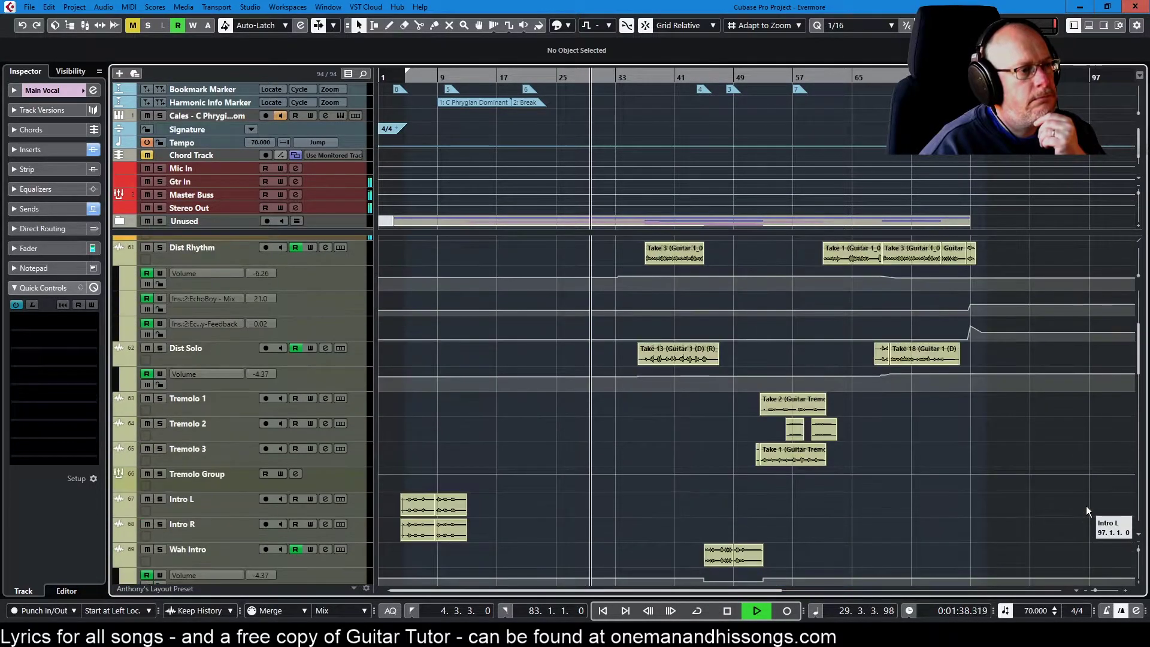
pyautogui.scroll(4, 1087, 506)
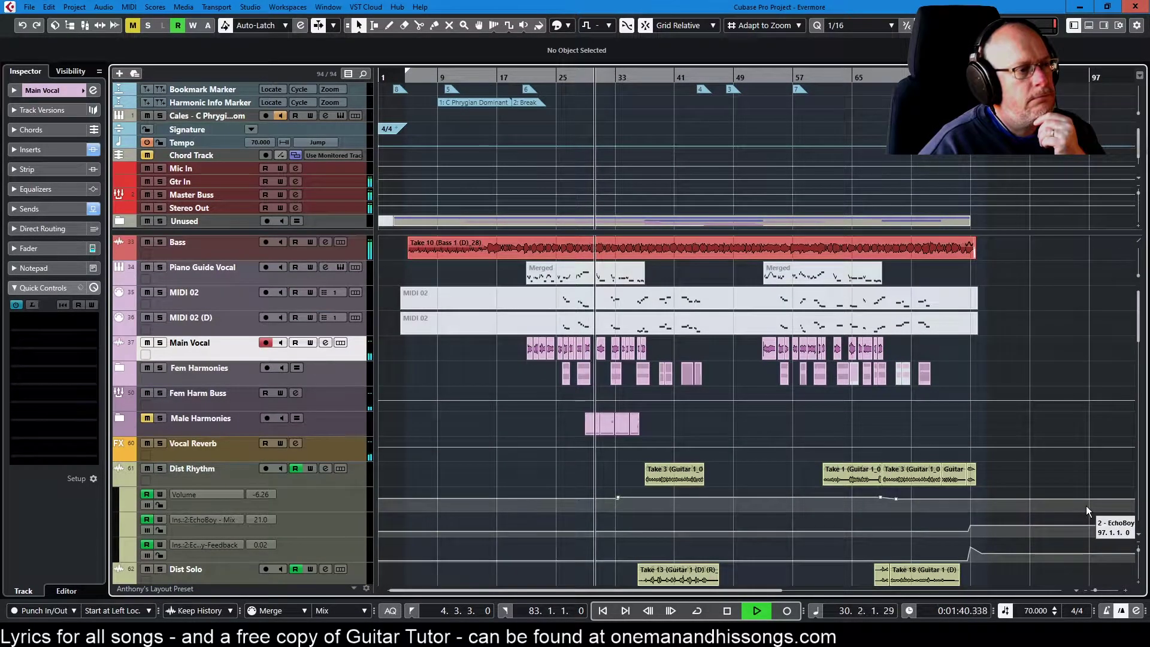
# Follow the vocal, distorted solo, tremolo and bridge guitar parts between bars 29 and 65 during playback.
pyautogui.scroll(-2, 1087, 505)
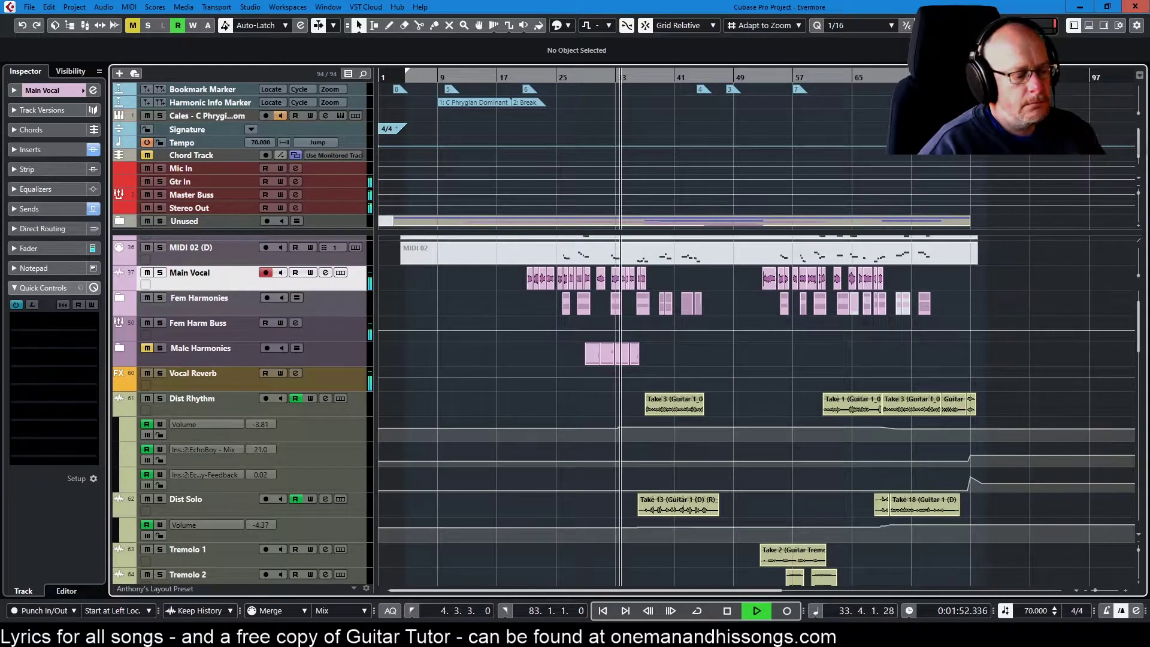
pyautogui.scroll(3, 704, 423)
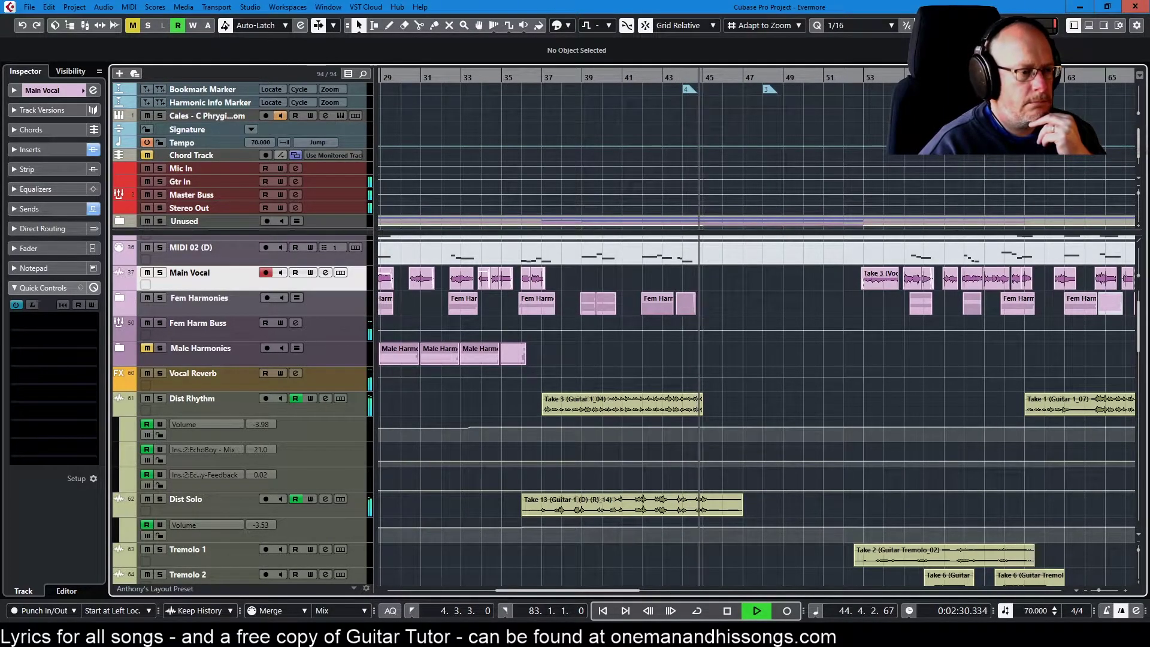
pyautogui.scroll(-10, 1005, 417)
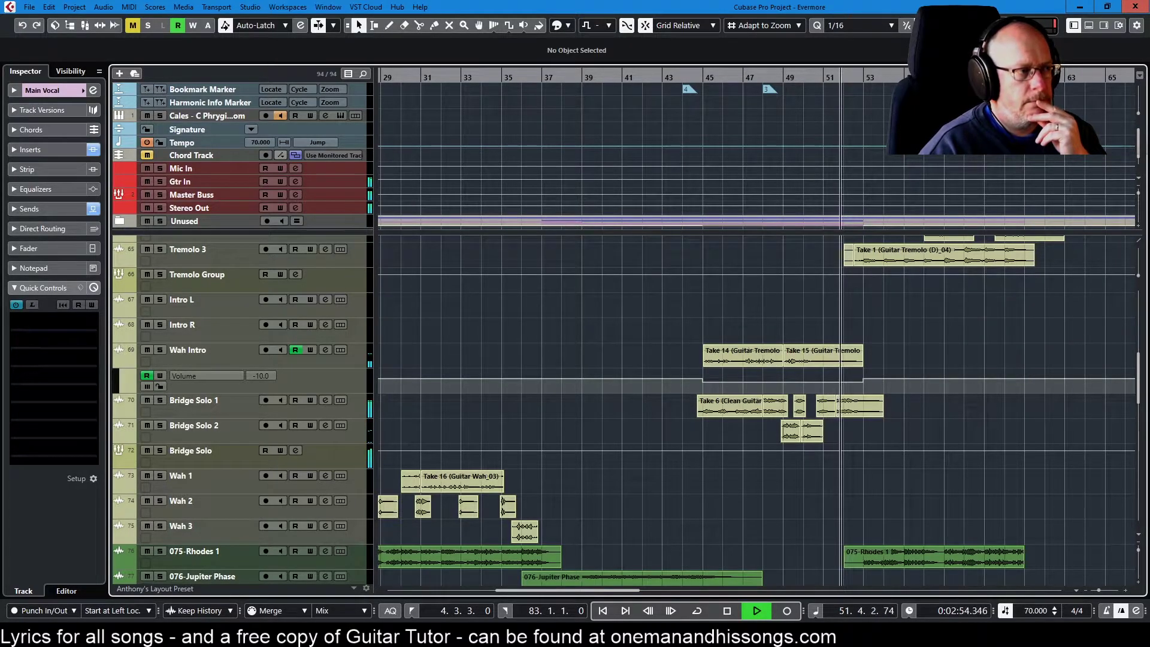
pyautogui.scroll(2, 1062, 427)
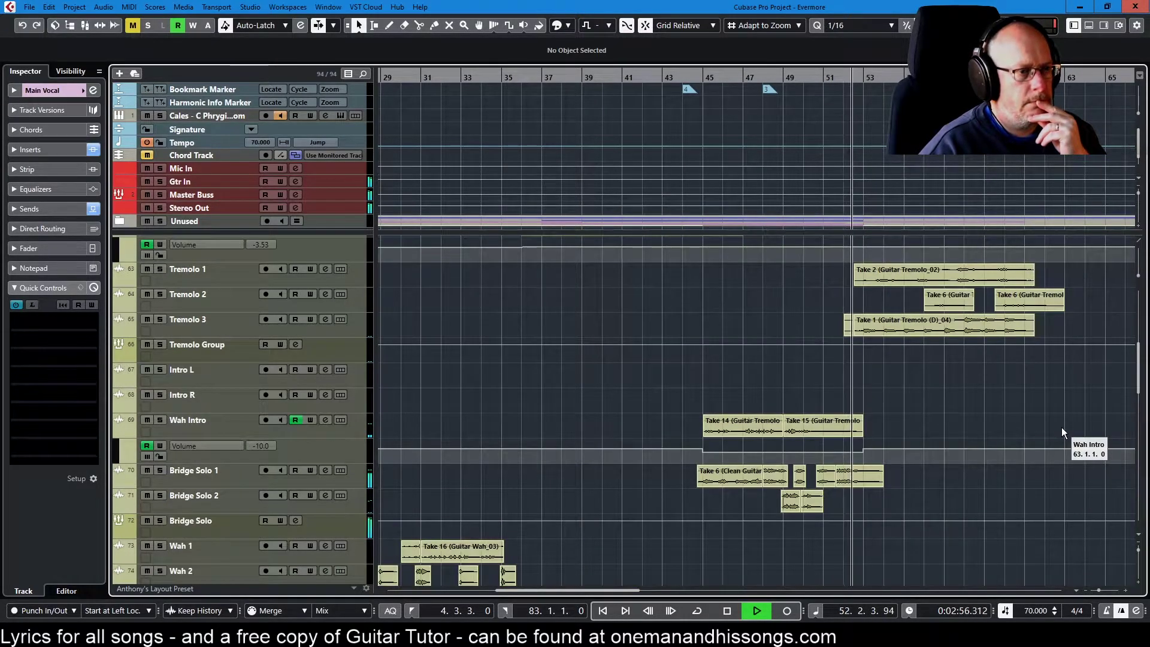
pyautogui.scroll(2, 1061, 427)
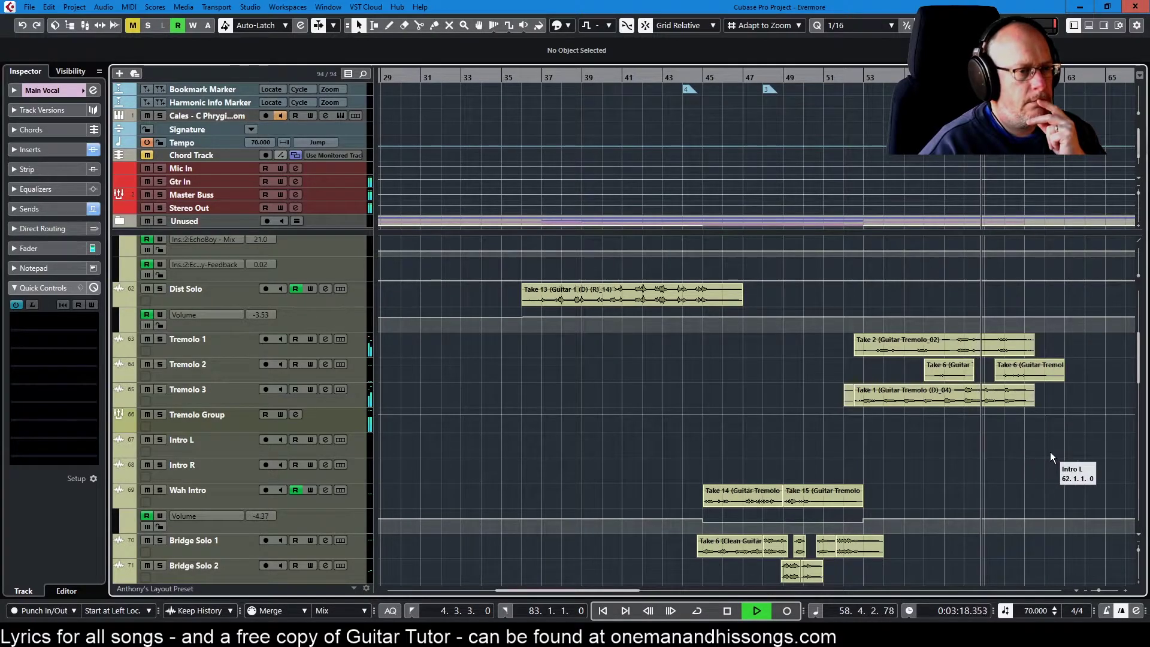
pyautogui.scroll(5, 1051, 452)
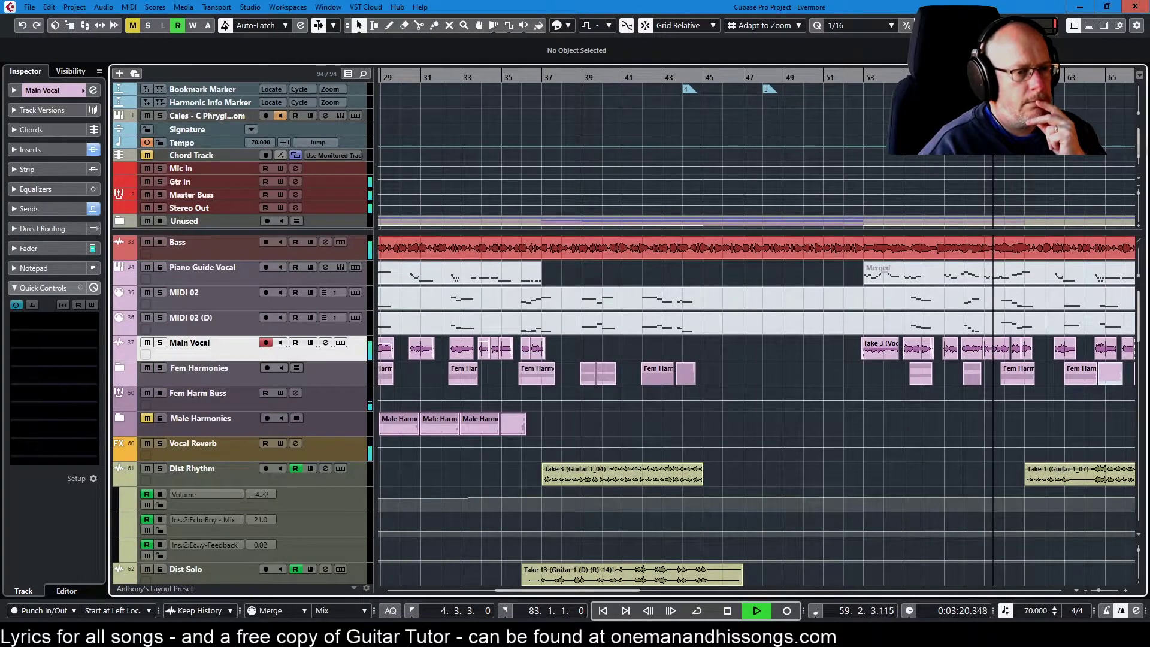
# Bring the closing section from bar 55 into view and expand the Fem Harmonies folder to show its individual harmony tracks.
pyautogui.moveTo(524, 588); pyautogui.dragTo(623, 587)
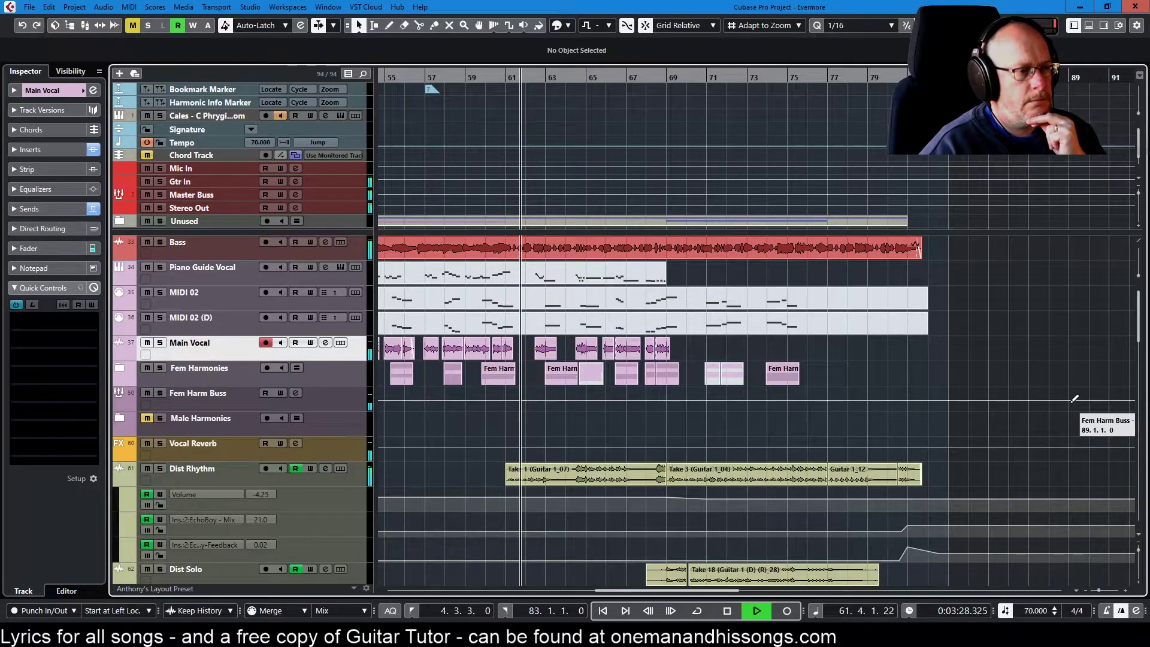
pyautogui.scroll(-2, 1073, 401)
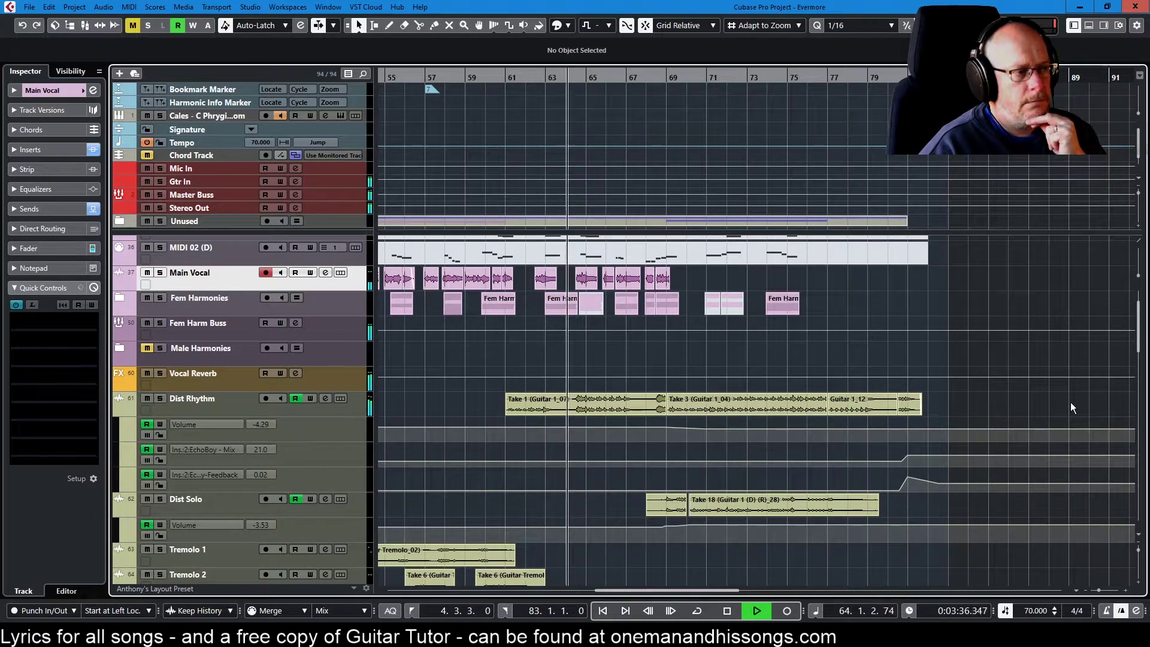
pyautogui.click(117, 296)
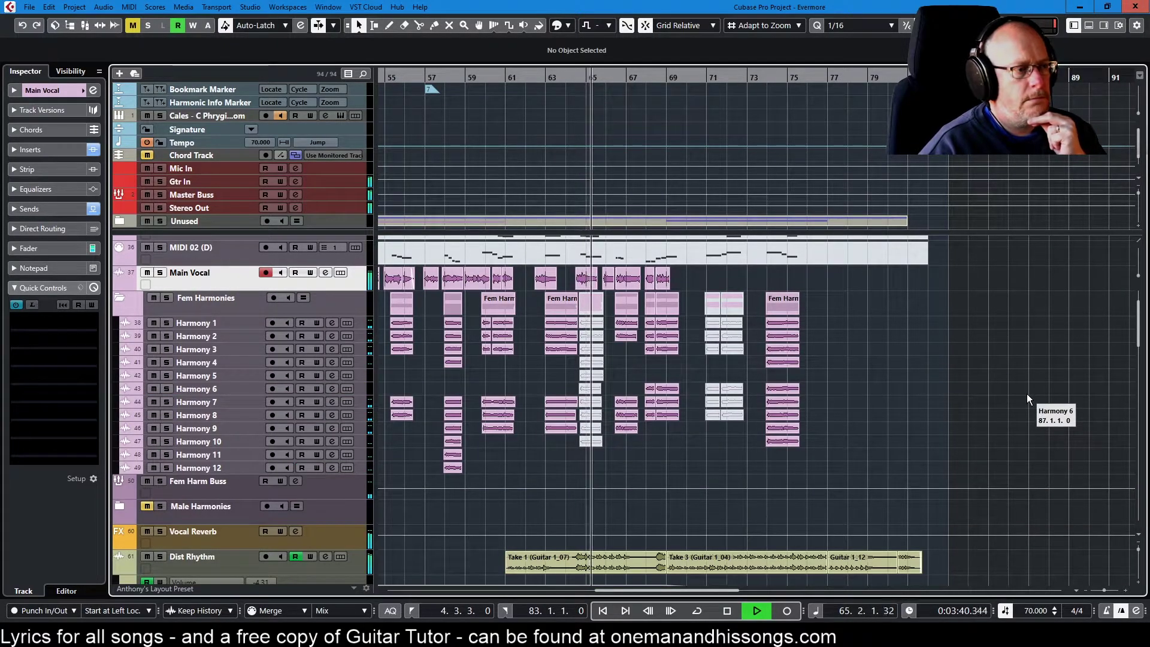
# Examine the harmony, distorted guitar, drum and percussion tracks in the closing section while the song keeps playing.
pyautogui.scroll(-3, 1027, 394)
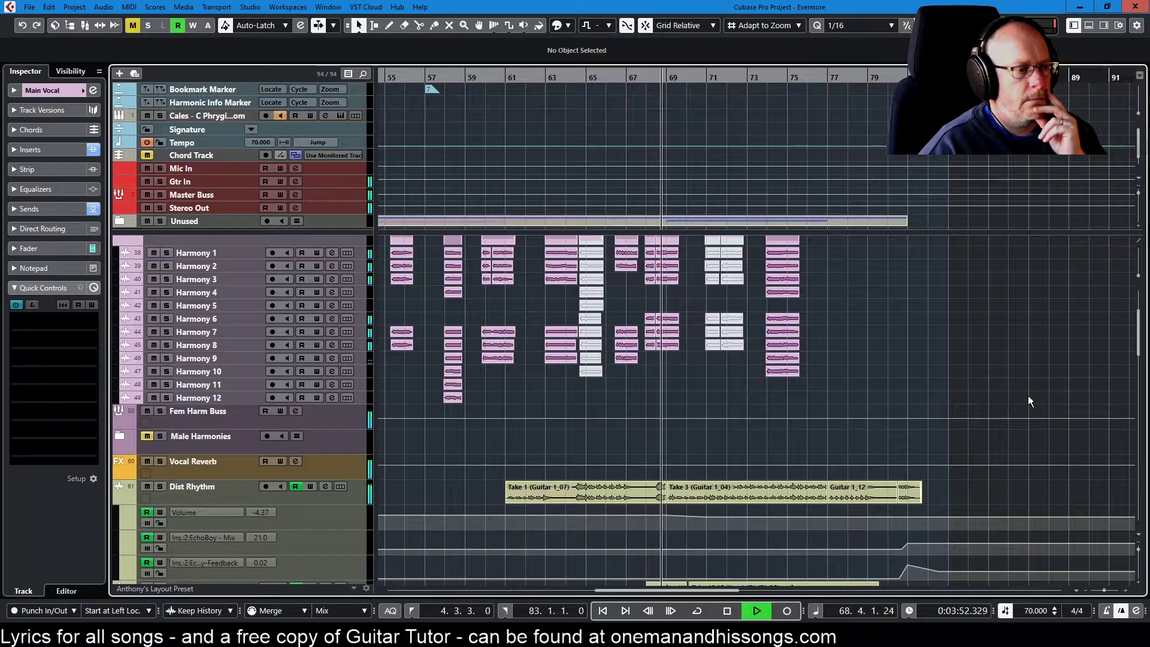
pyautogui.scroll(-3, 1028, 400)
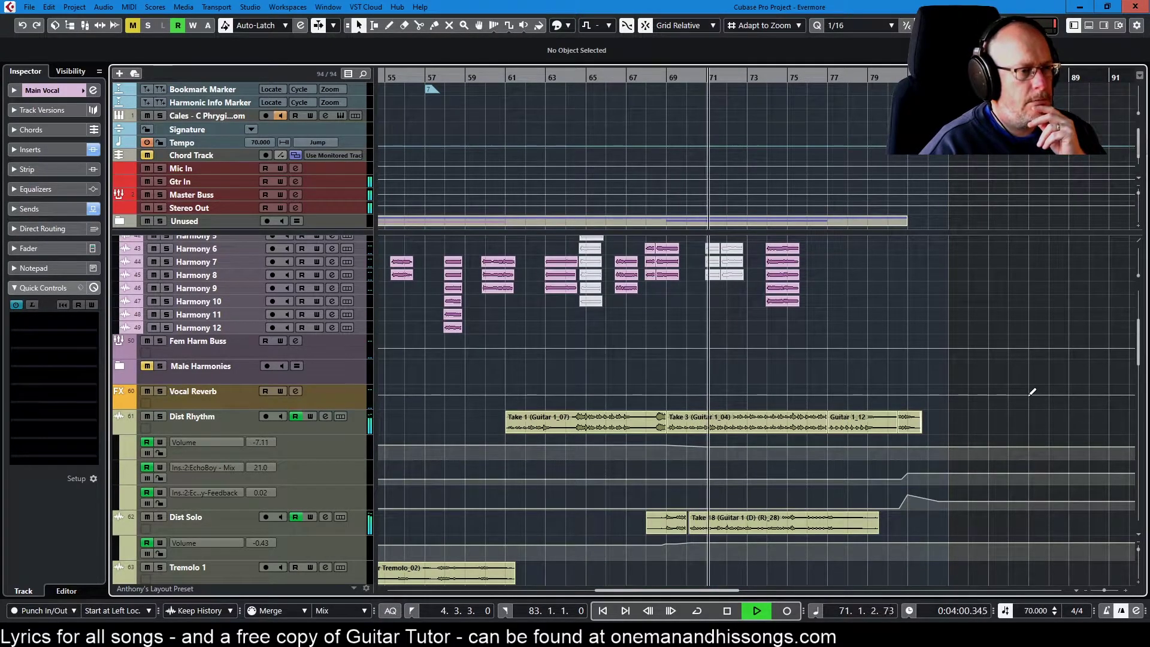
pyautogui.scroll(-15, 1030, 396)
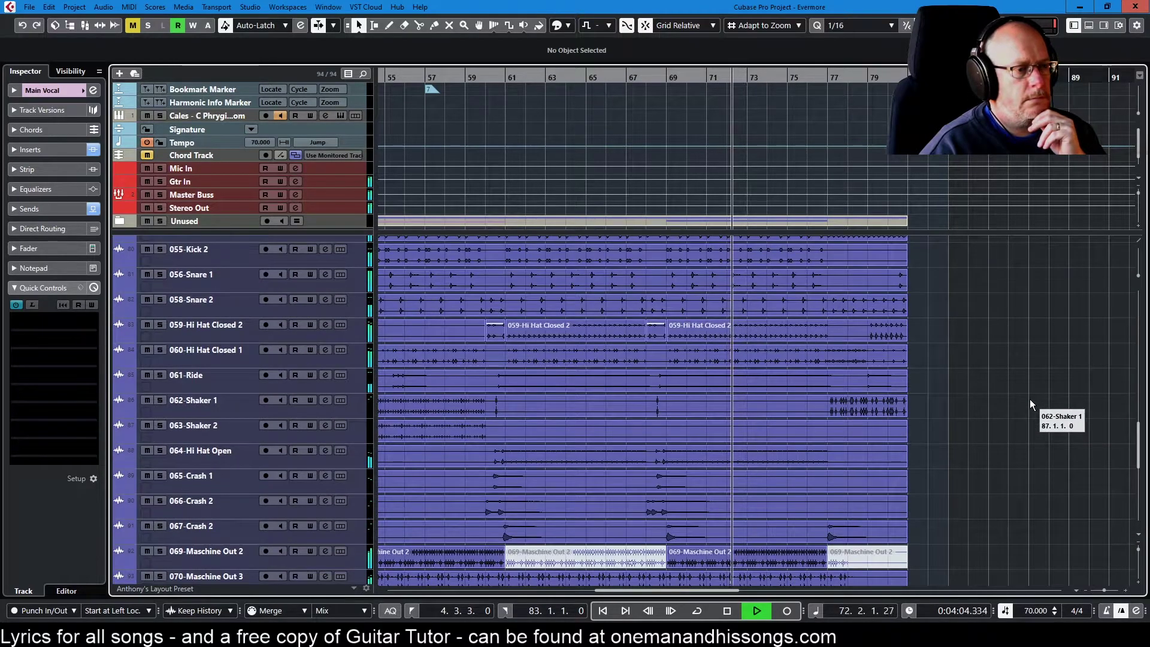
pyautogui.scroll(-5, 1030, 399)
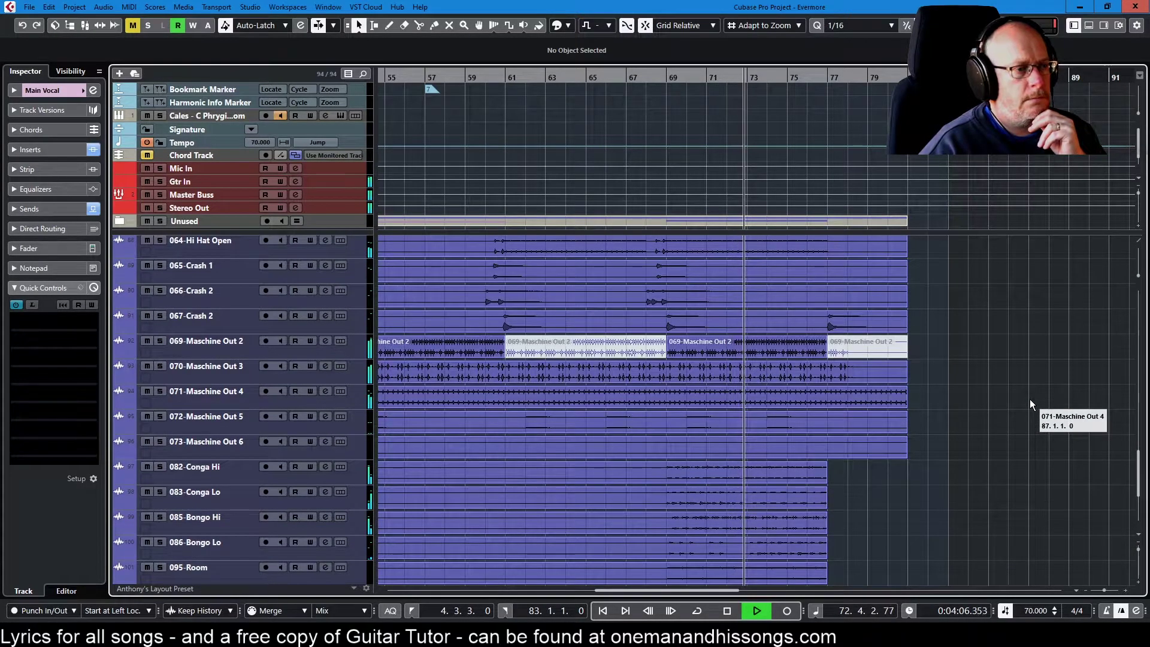
pyautogui.scroll(-2, 1030, 399)
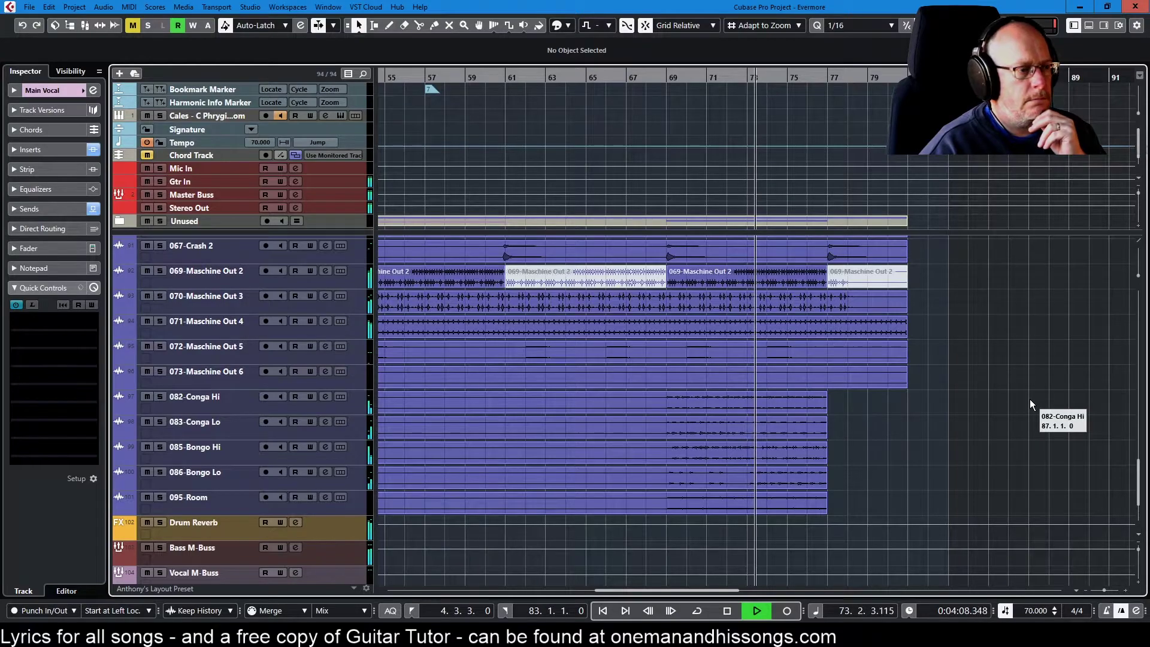
pyautogui.scroll(2, 1030, 399)
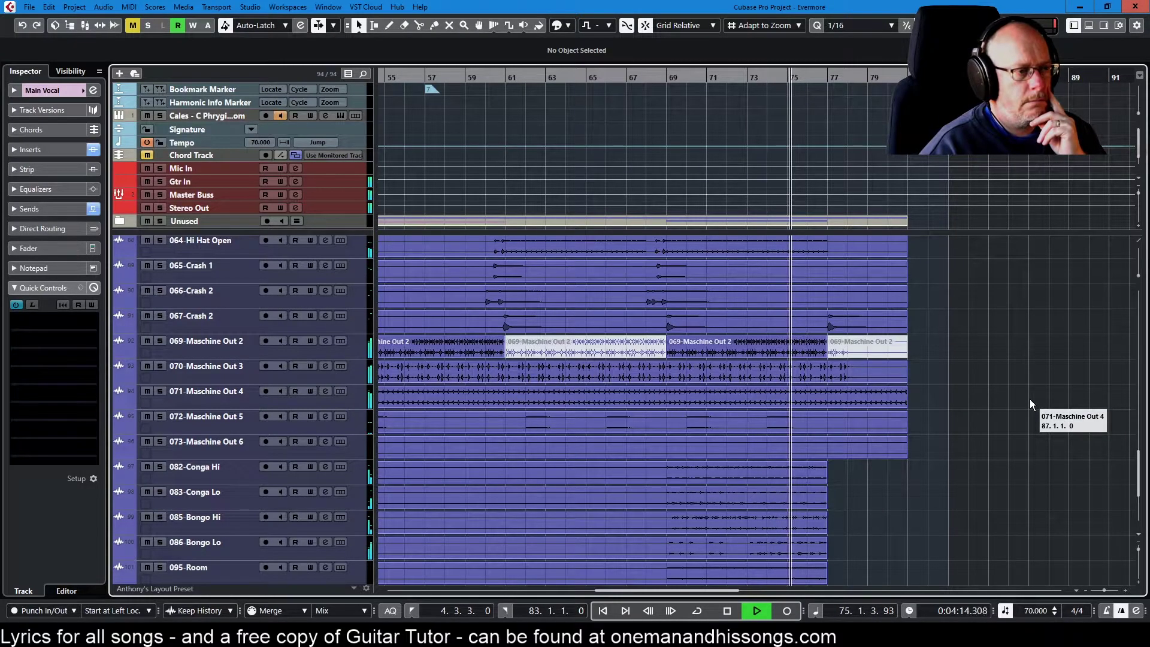
# Examine the drum, harmony, distorted guitar and percussion tracks of the closing section through to the end of the song.
pyautogui.scroll(5, 1030, 399)
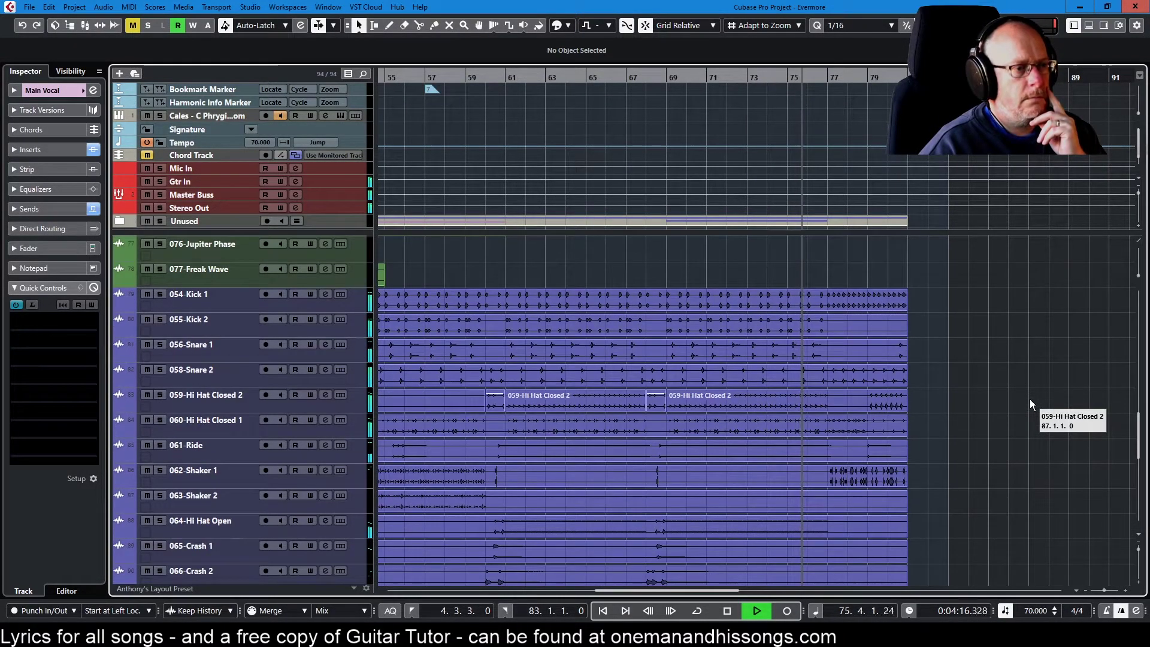
pyautogui.scroll(5, 1030, 399)
pyautogui.scroll(10, 1031, 398)
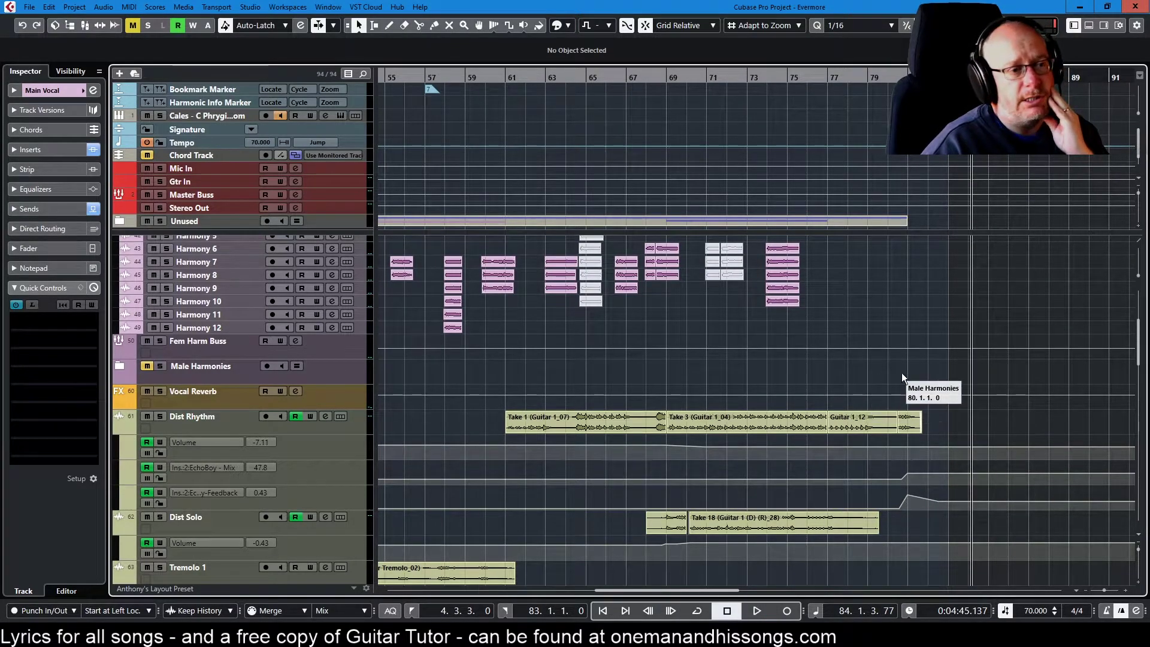
pyautogui.scroll(5, 896, 372)
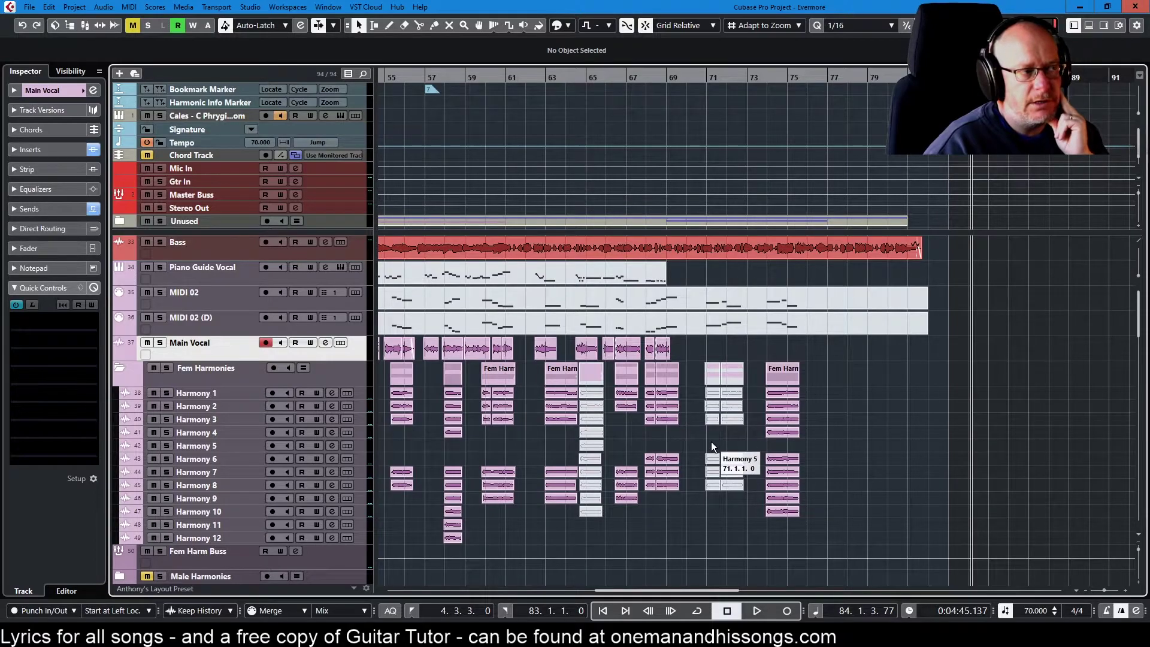
pyautogui.scroll(-5, 619, 362)
pyautogui.scroll(-5, 619, 362)
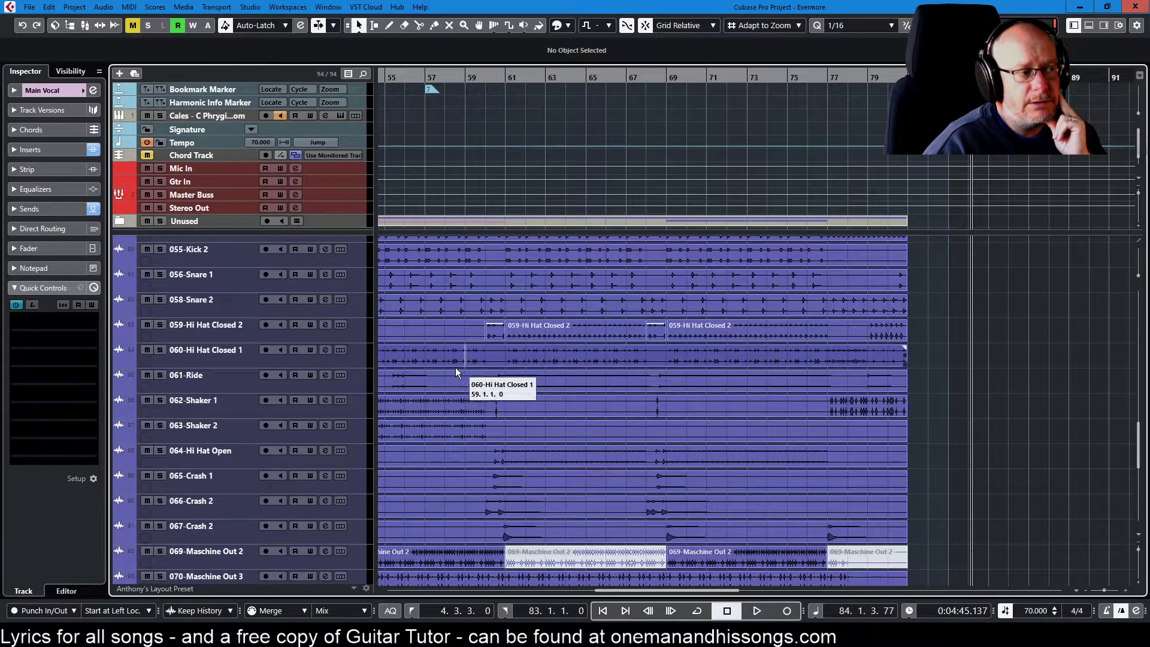
pyautogui.scroll(-4, 760, 342)
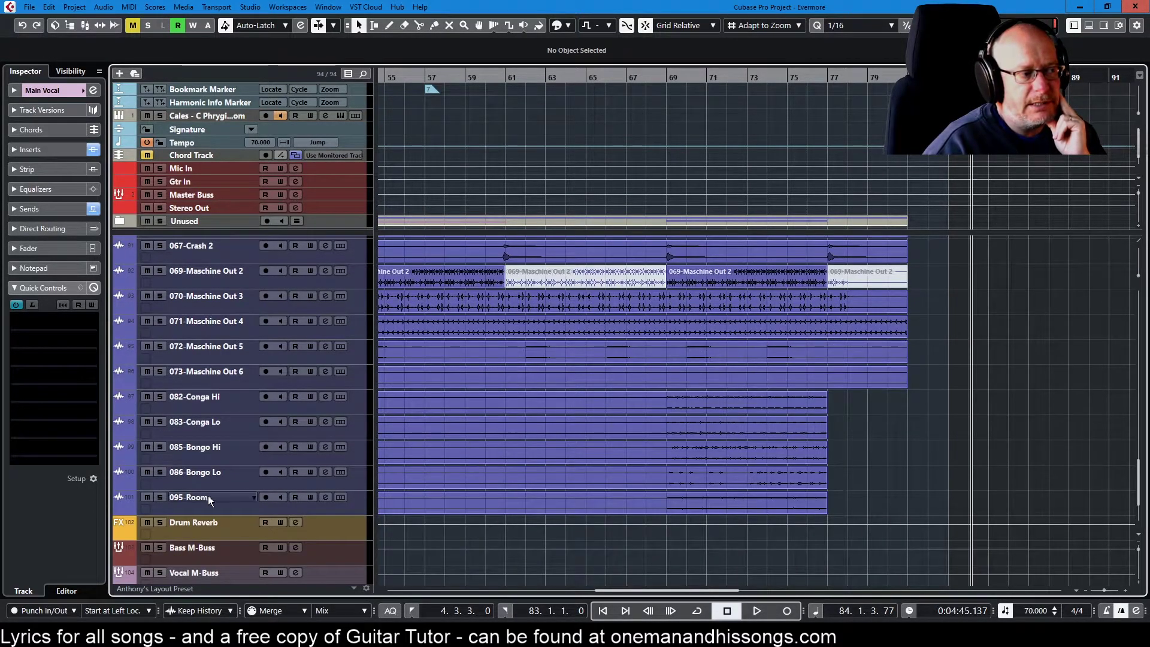
pyautogui.scroll(3, 472, 373)
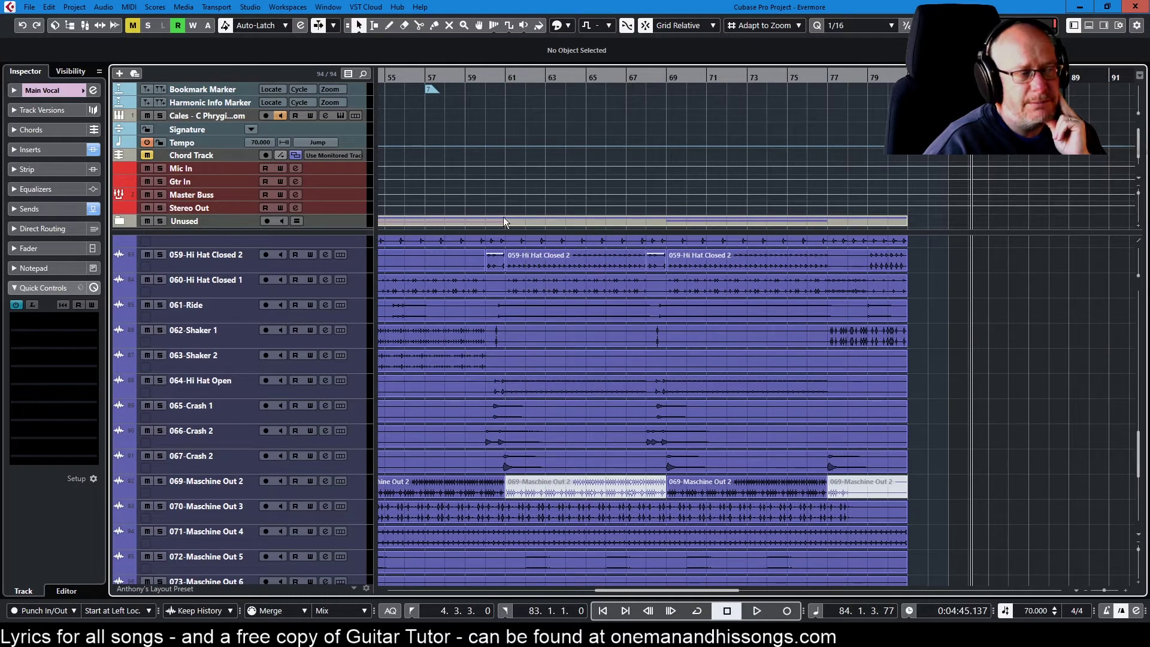
# Solo the Rhythm M-Buss and play the closing section from bar 56.
pyautogui.click(398, 76)
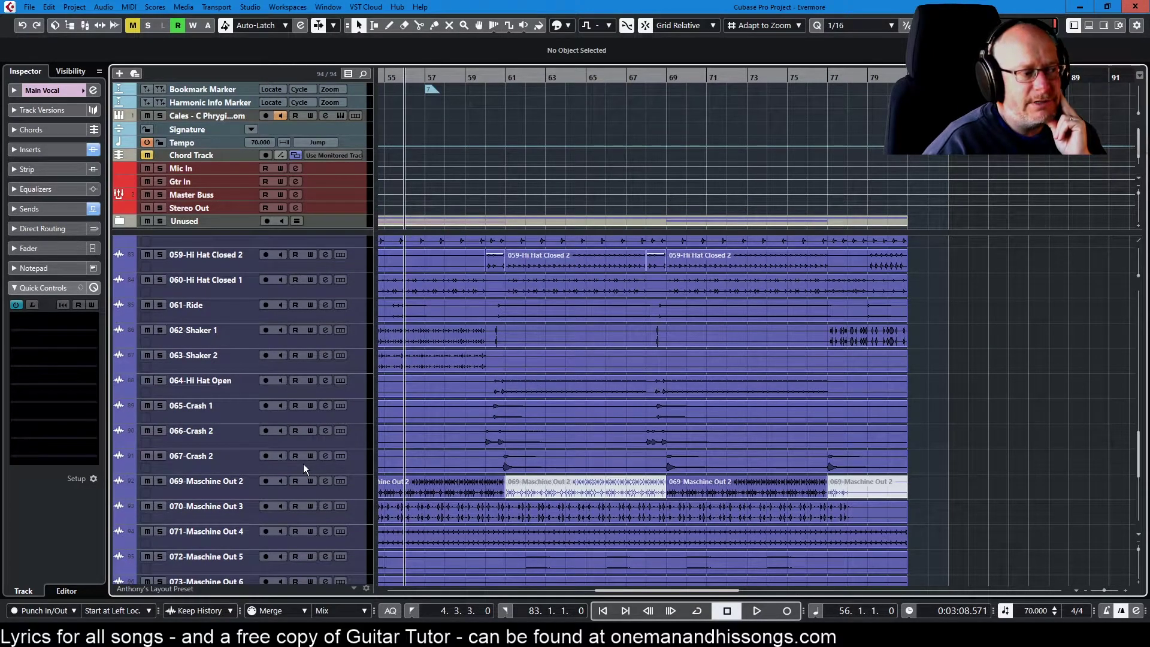
pyautogui.scroll(-4, 202, 520)
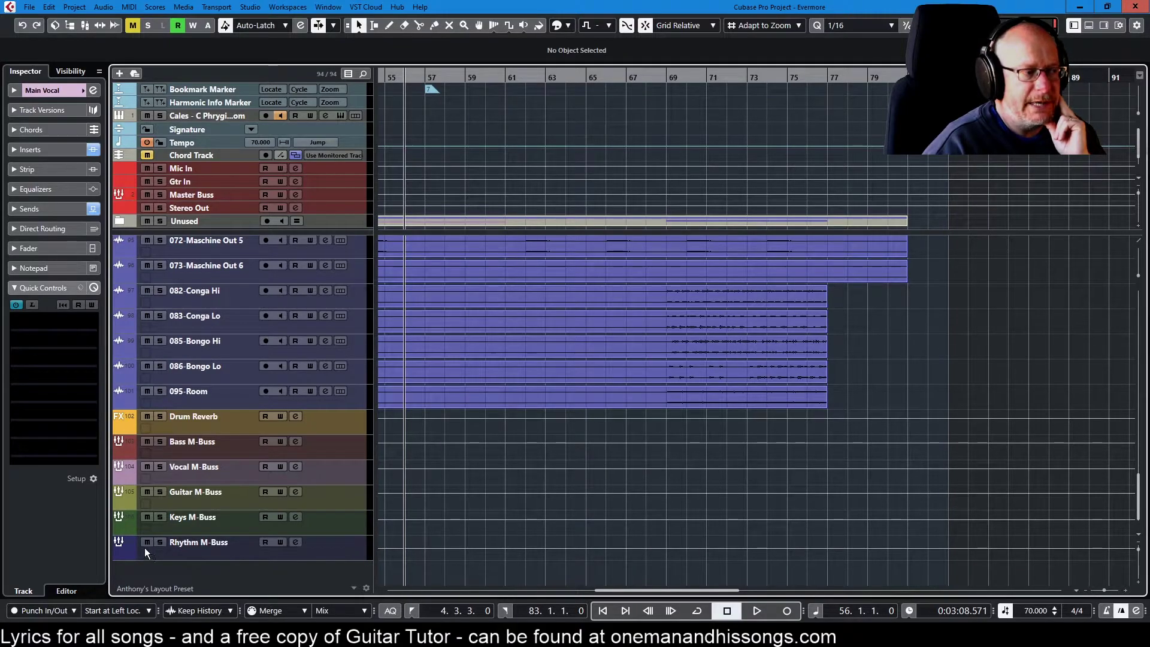
pyautogui.scroll(6, 296, 384)
pyautogui.scroll(-6, 305, 381)
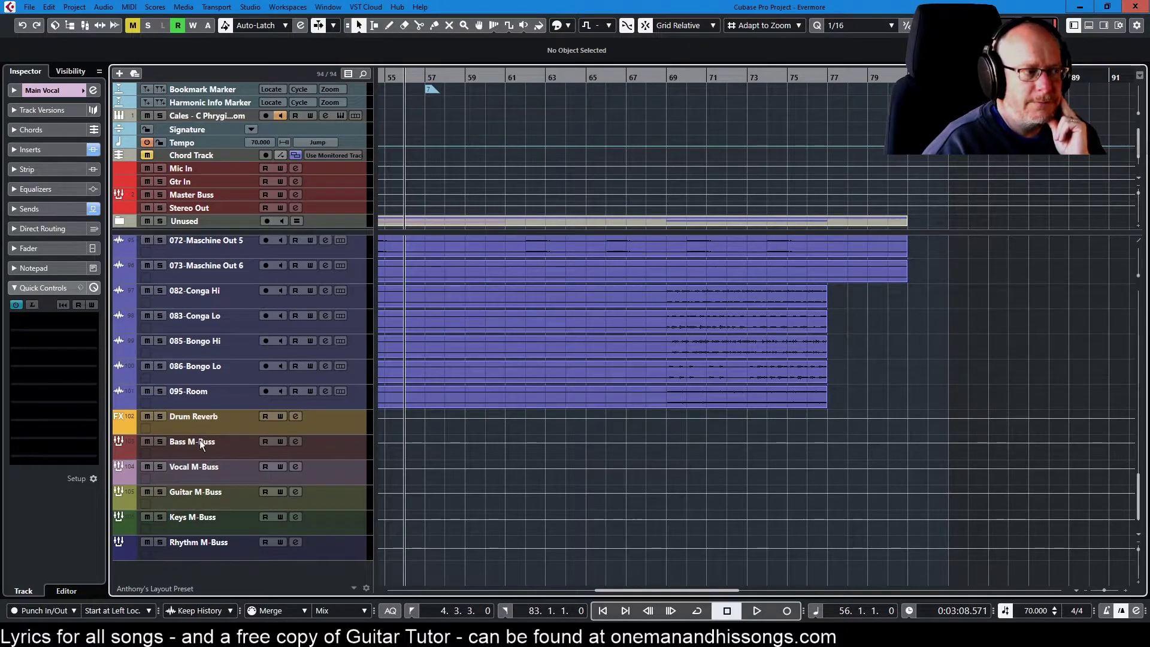
pyautogui.click(160, 541)
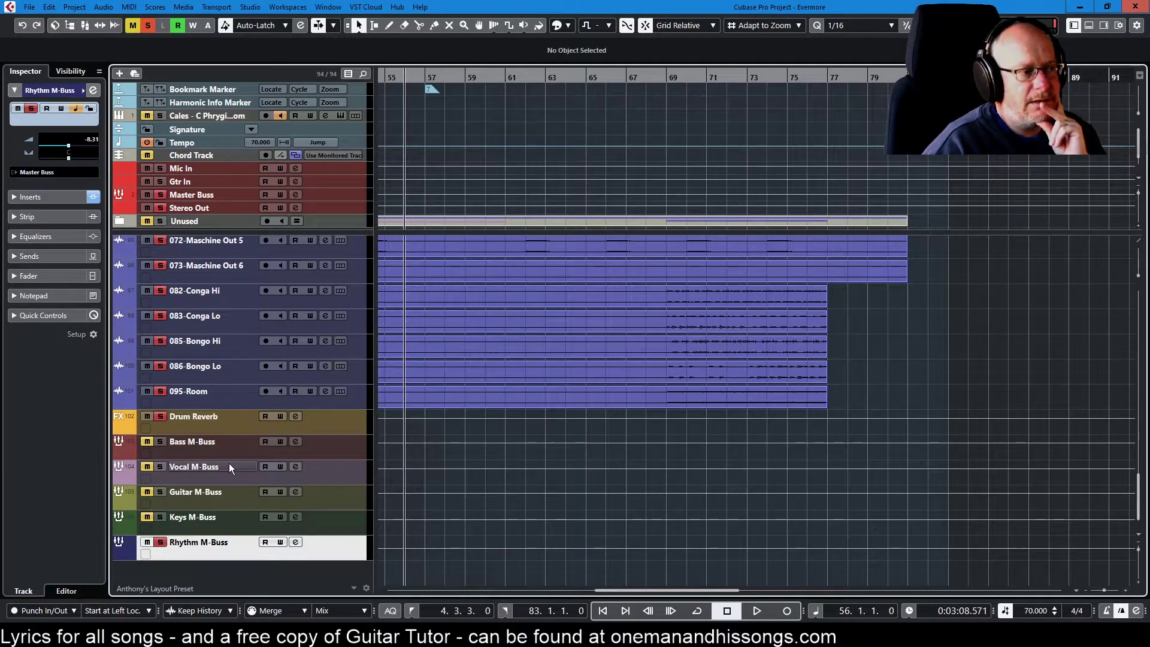
pyautogui.press('space')
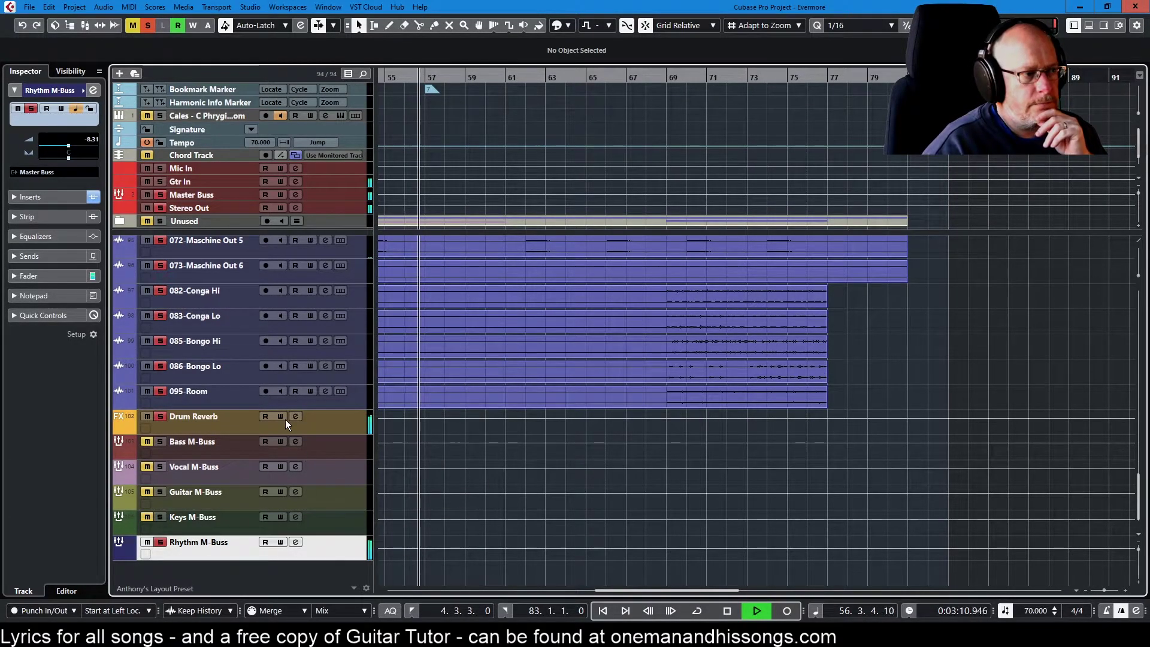
# Add the Bass track to the soloed rhythm section while the closing section keeps playing.
pyautogui.scroll(5, 286, 423)
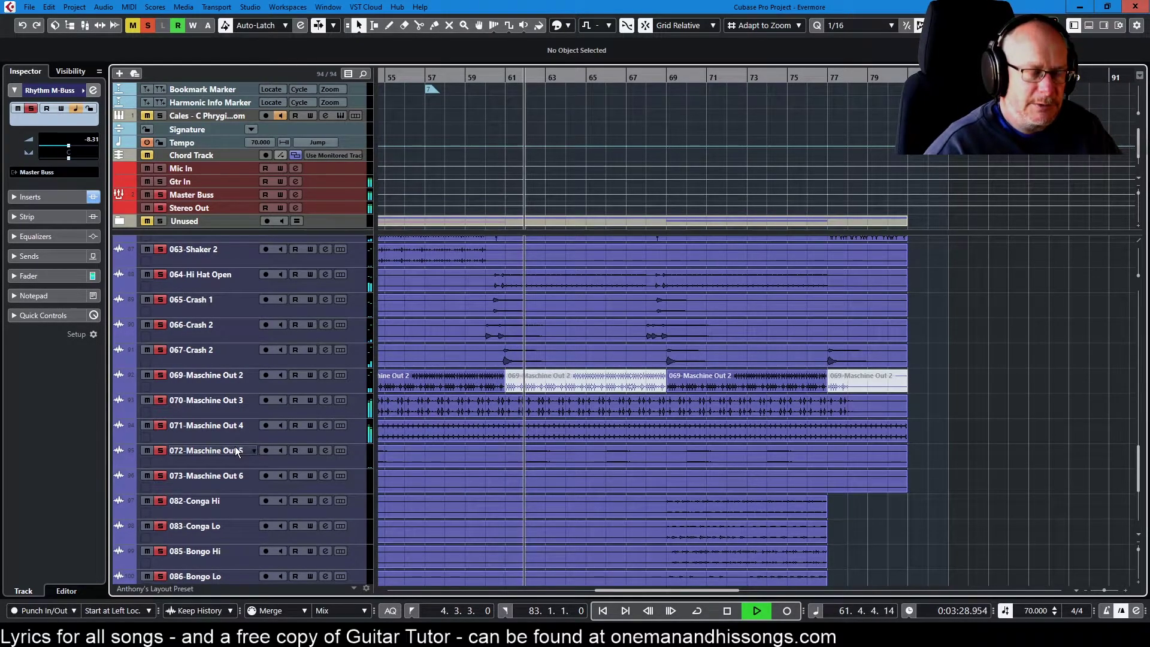
pyautogui.scroll(3, 235, 447)
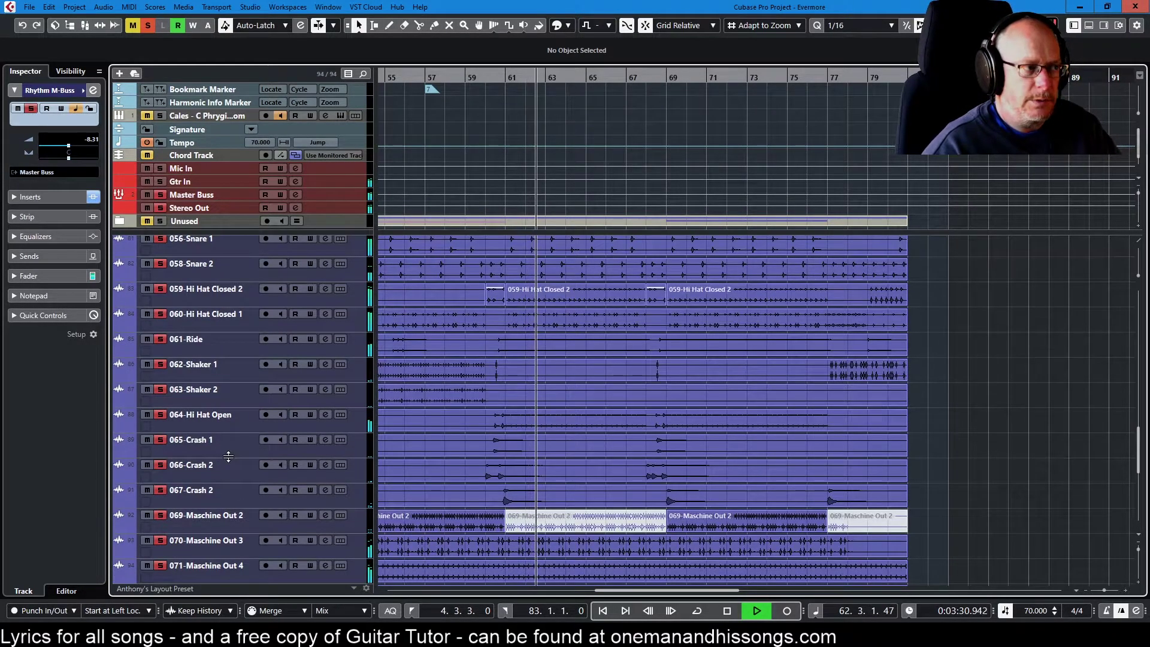
pyautogui.scroll(1, 231, 452)
pyautogui.scroll(4, 225, 454)
pyautogui.scroll(10, 221, 453)
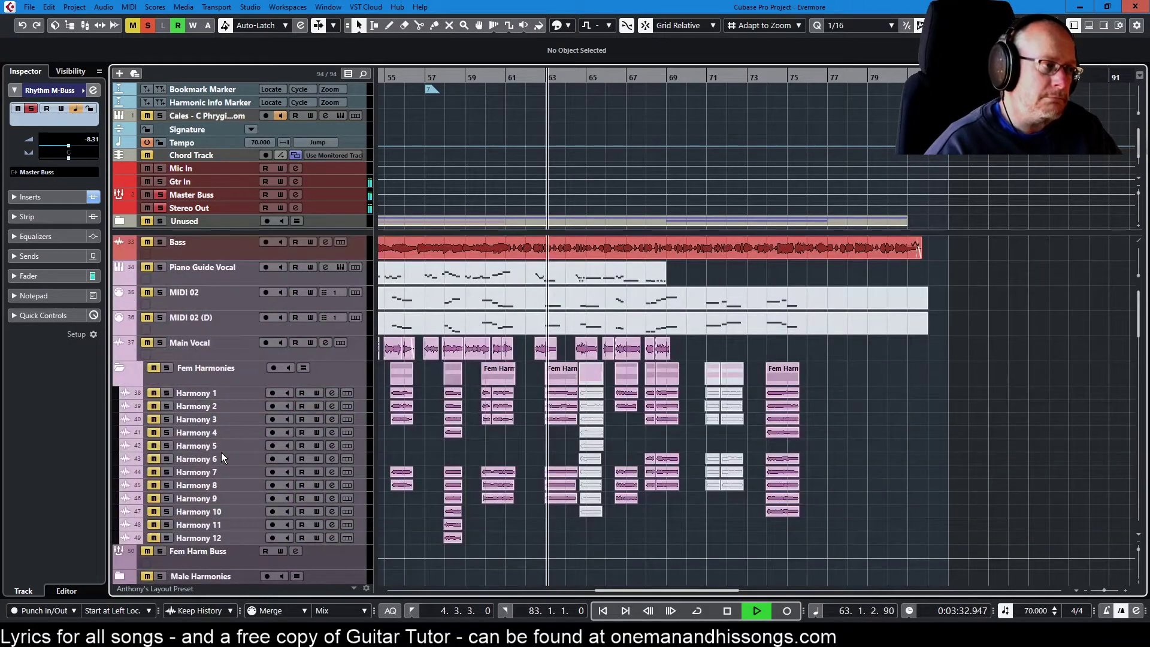
pyautogui.click(145, 242)
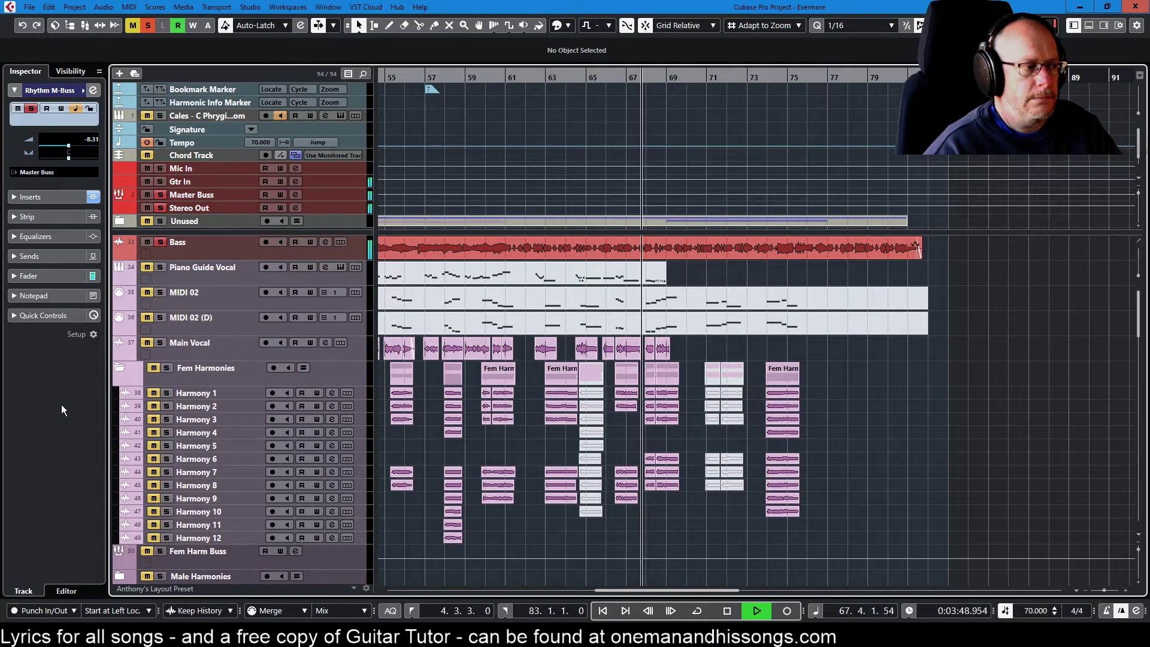
# Follow the conga, bongo and Maschine tracks with only bass and rhythm soloed, from about bar 69 to bar 77.
pyautogui.scroll(-3, 193, 473)
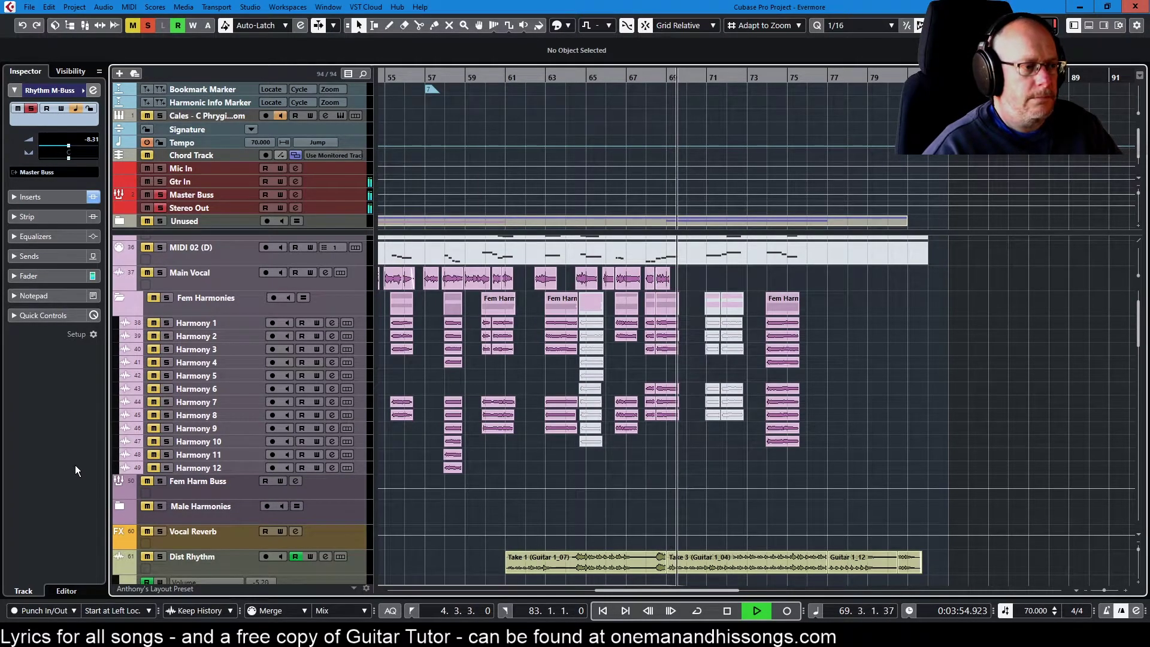
pyautogui.scroll(-10, 240, 407)
pyautogui.scroll(-5, 251, 409)
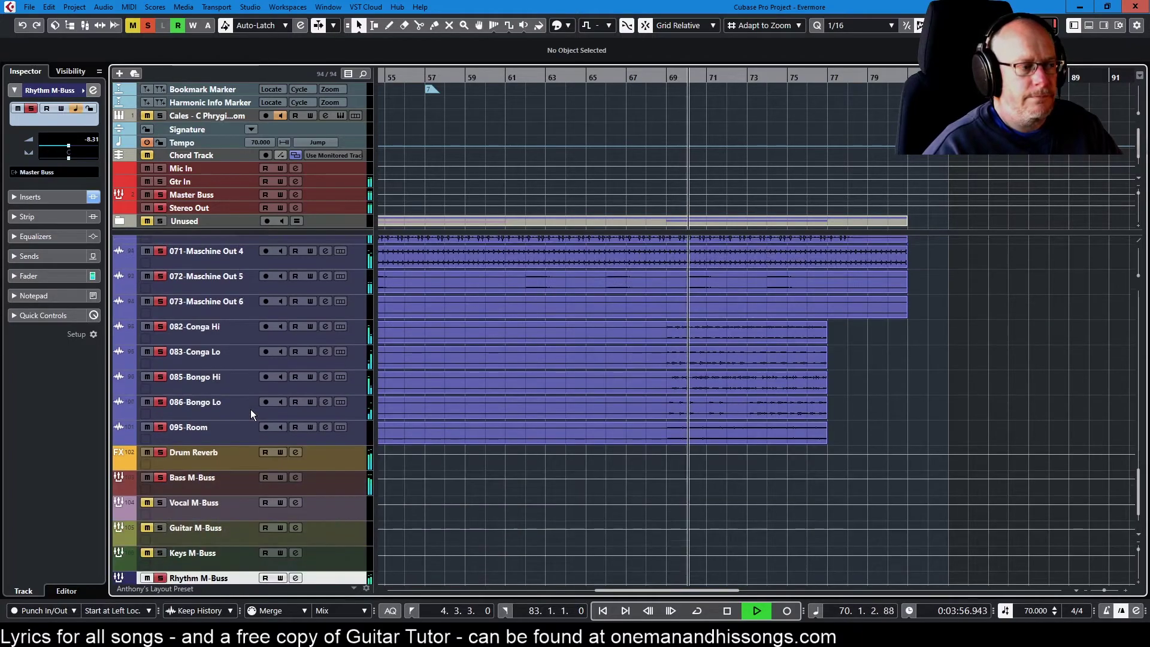
pyautogui.scroll(3, 250, 409)
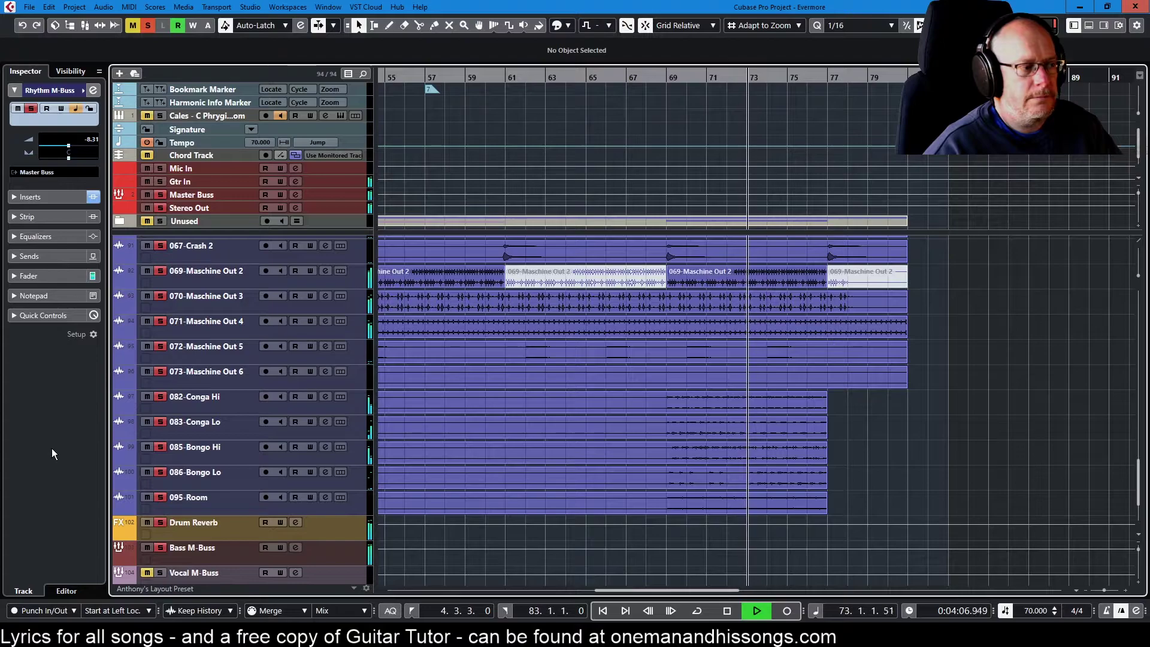
pyautogui.scroll(-3, 229, 398)
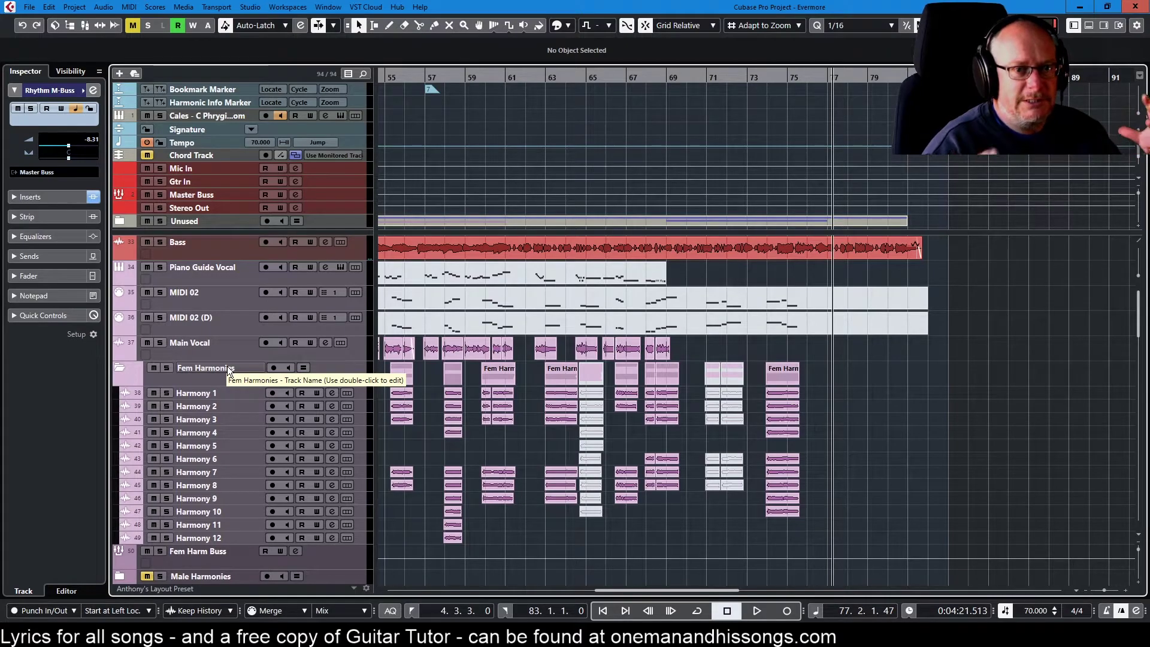
# Solo the Bridge Solo guitar group and listen to the bridge from bar 44 until its last phrase ends.
pyautogui.scroll(-5, 239, 418)
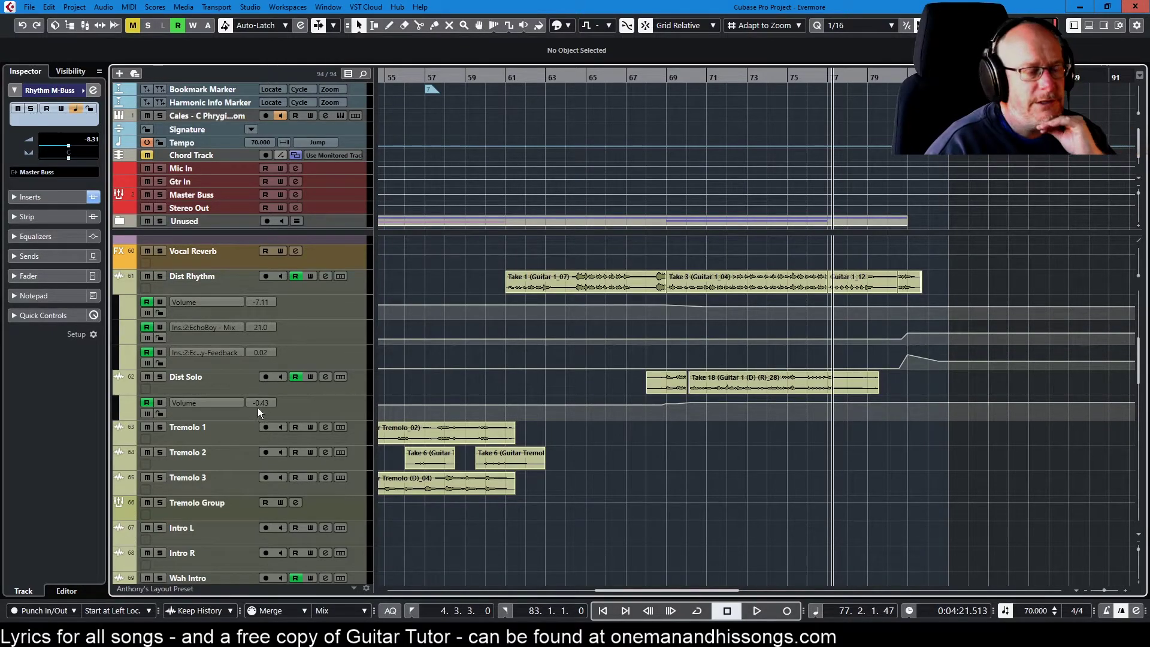
pyautogui.scroll(-4, 555, 580)
pyautogui.hscroll(-6, 617, 580)
pyautogui.hscroll(-3, 617, 580)
pyautogui.moveTo(574, 584); pyautogui.dragTo(638, 569)
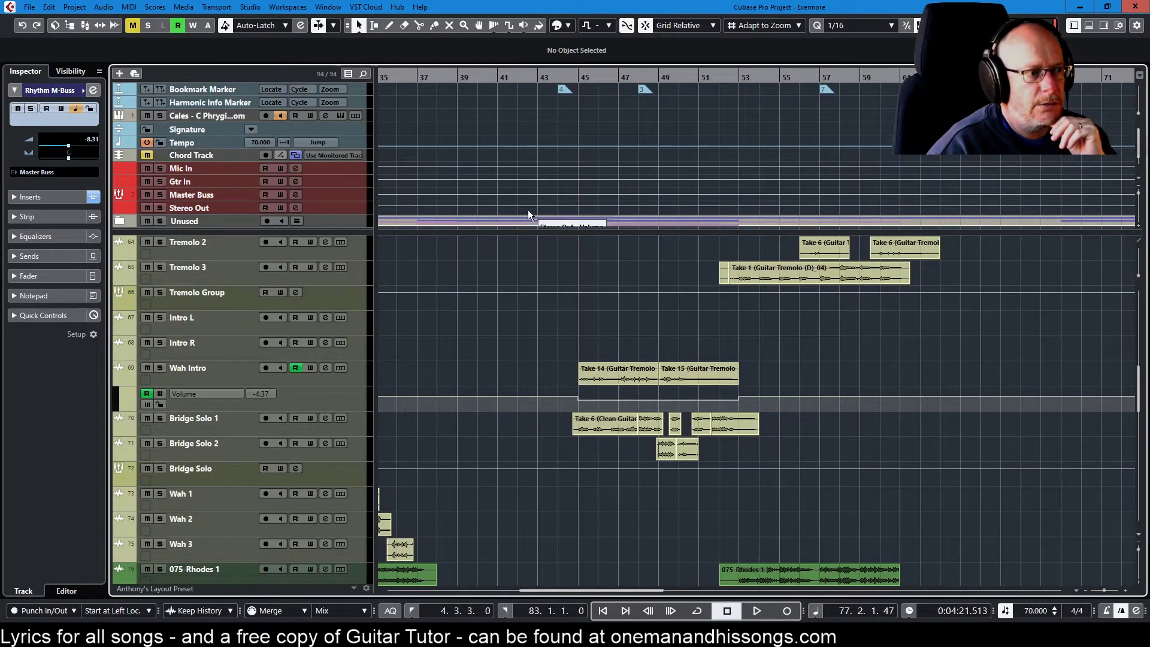
pyautogui.click(160, 468)
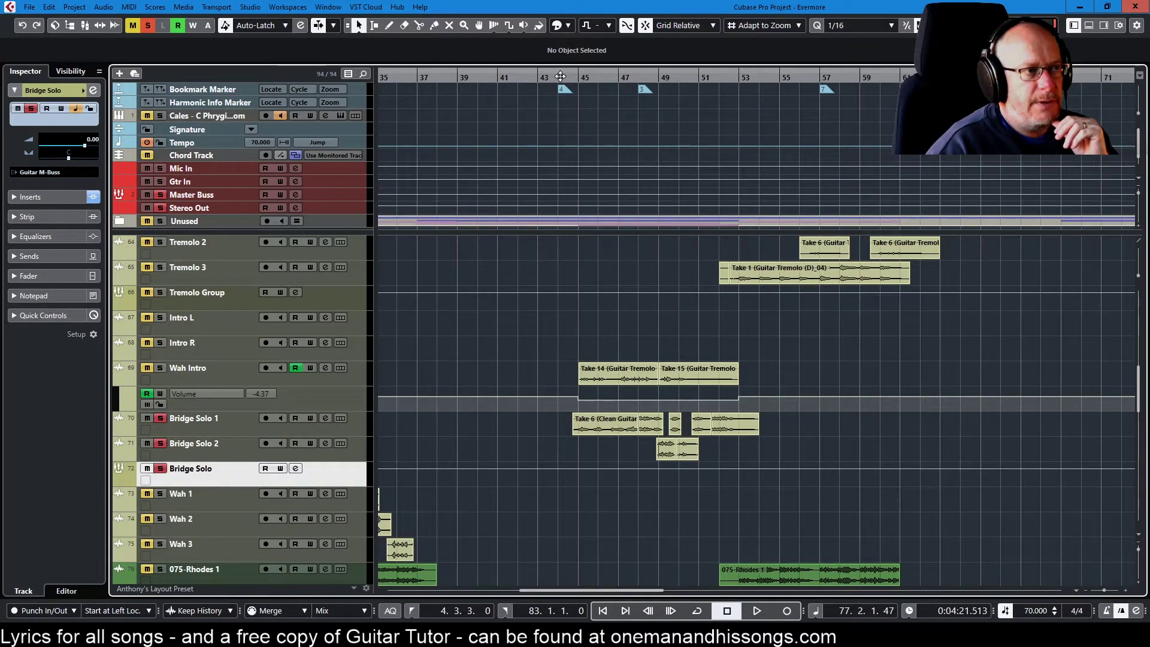
pyautogui.click(561, 77)
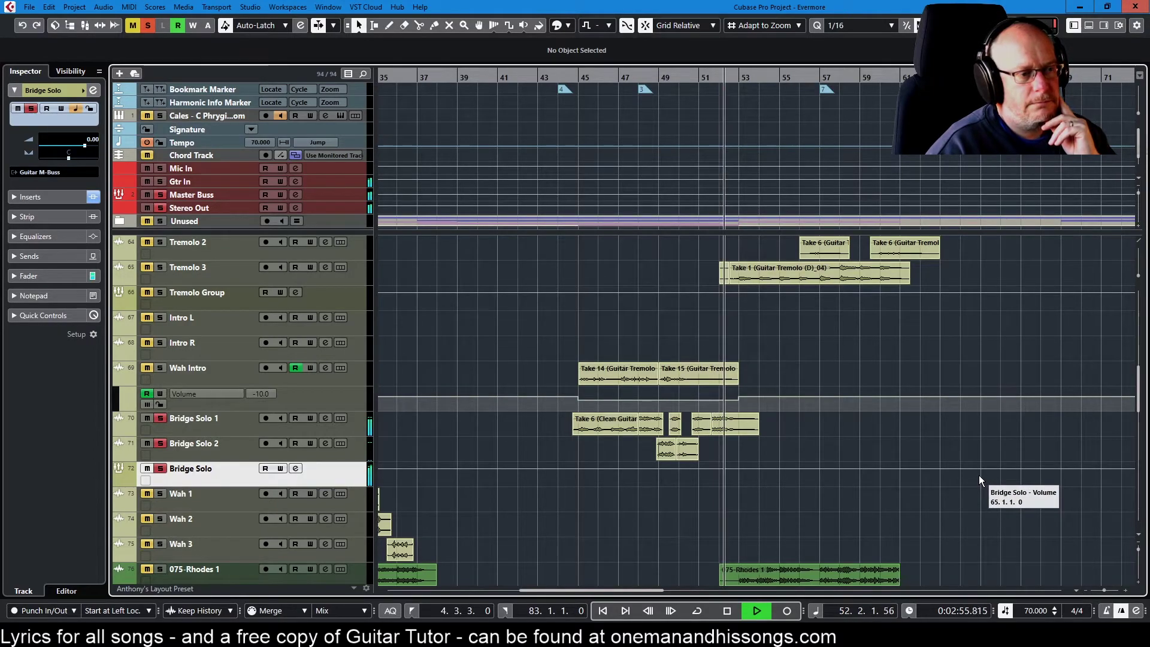
pyautogui.click(727, 610)
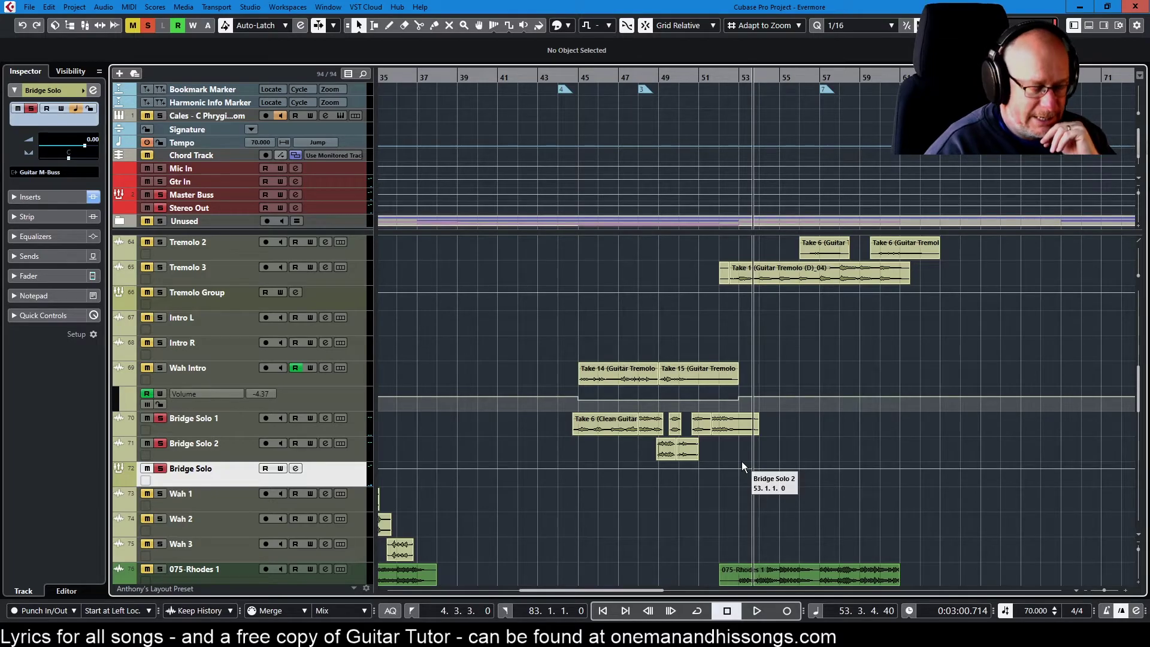
# Compare the bridge solo with its AmpliTube 4 amp insert bypassed and active during playback, and close the channel settings.
pyautogui.press('e')
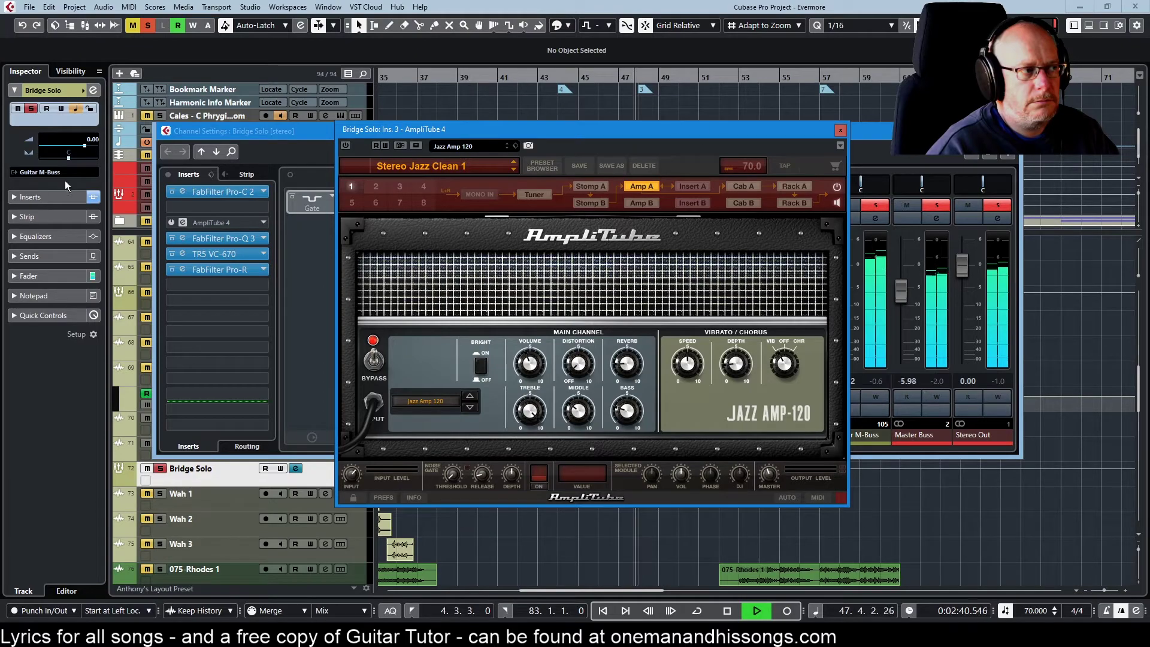
pyautogui.click(345, 145)
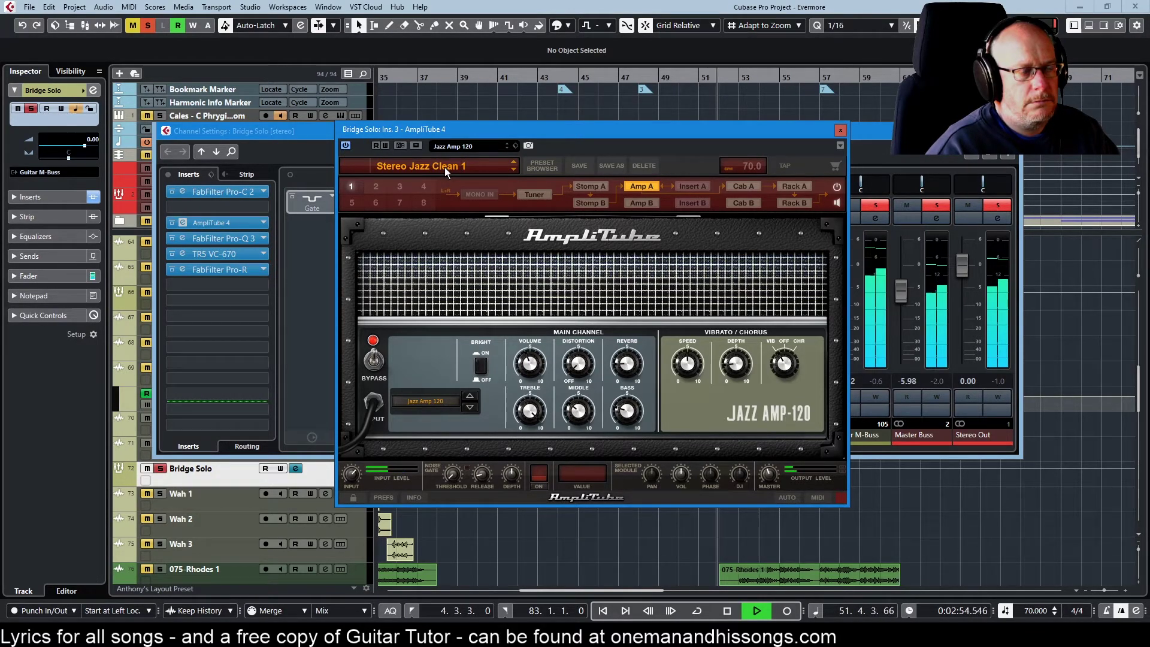
pyautogui.click(840, 130)
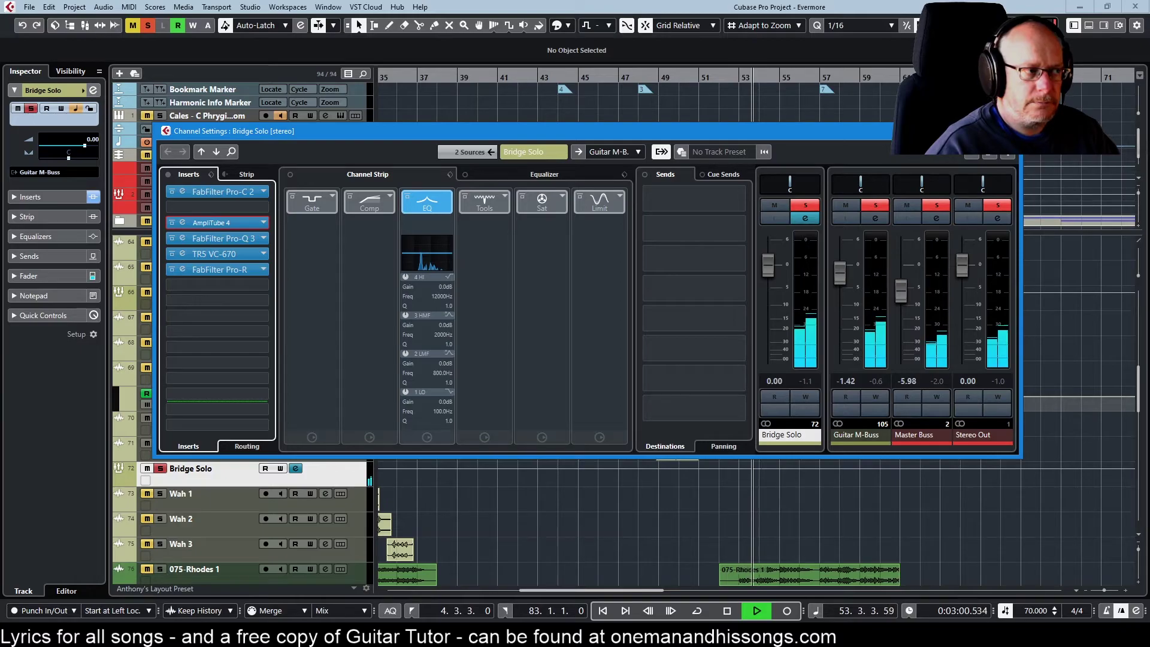
pyautogui.click(1009, 131)
# Stop playback, unsolo the Bridge Solo group and bring the M-Buss group tracks into view.
pyautogui.click(727, 607)
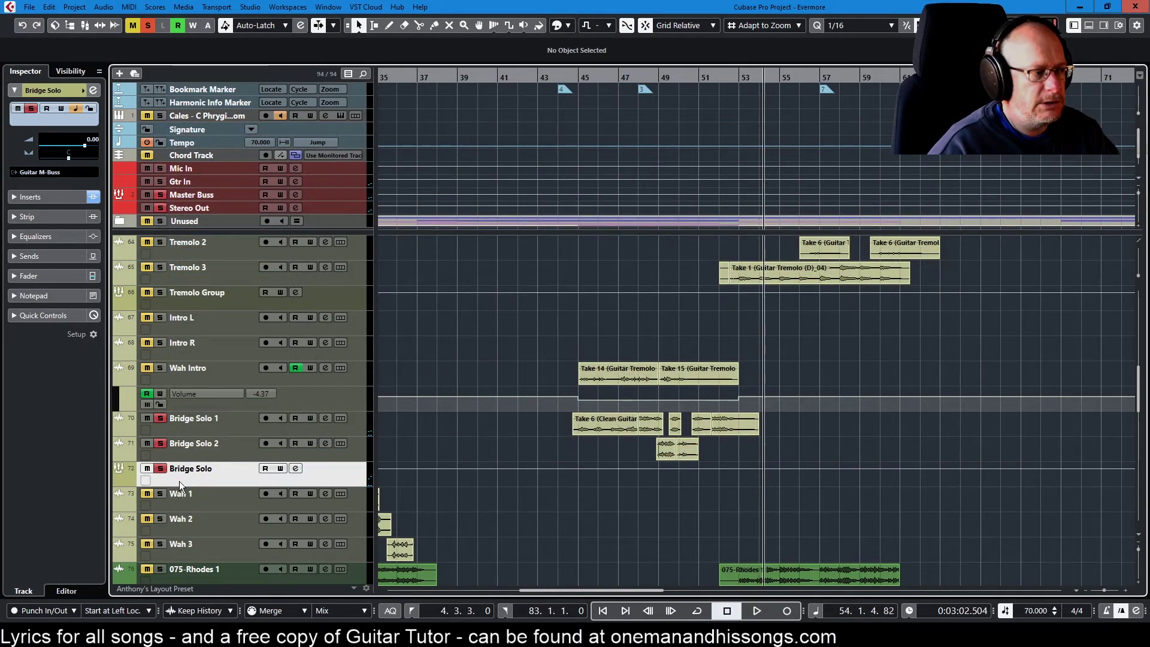
pyautogui.click(160, 468)
pyautogui.scroll(-10, 240, 419)
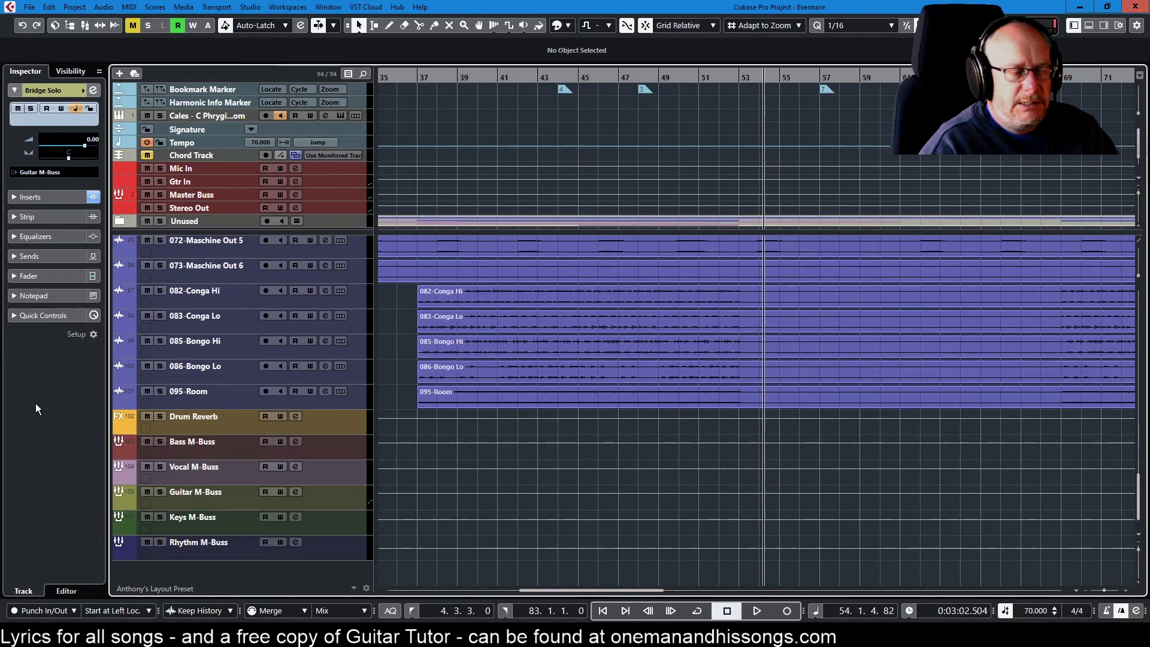